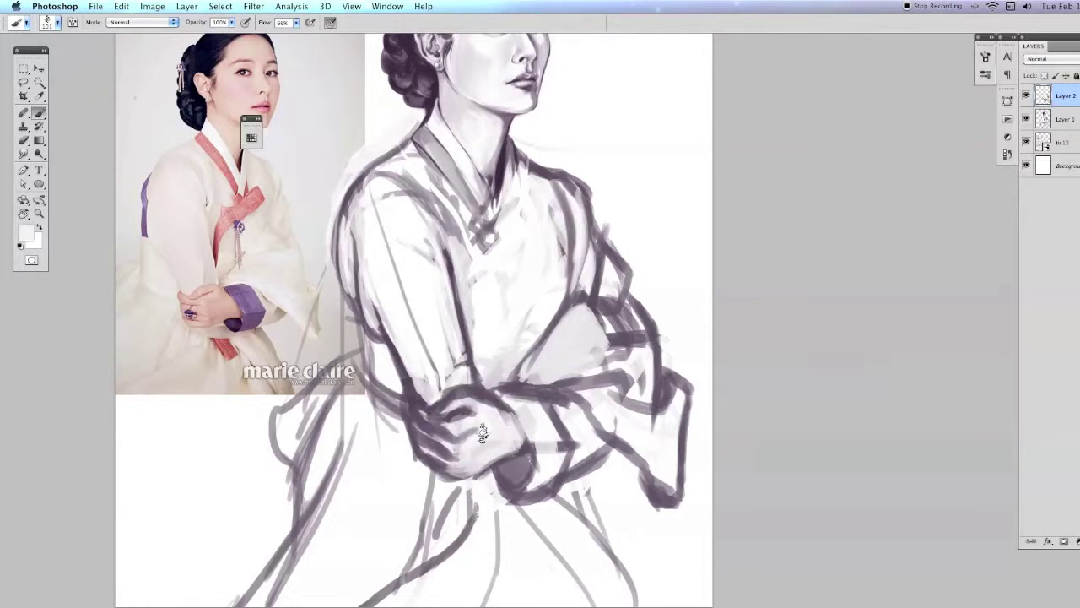
Step: Paint the sleeve's underside and the waist area behind the near arm, filling the gap there with a beige tone
scroll(421, 390, left, 3)
scroll(421, 390, up, 2)
scroll(420, 390, left, 3)
drag(426, 245, 449, 436)
alt+click(443, 363)
alt+click(450, 436)
scroll(450, 436, down, 2)
scroll(450, 436, left, 1)
Step: Brush long sweeping fold lines from the back of the waist down to the skirt's lower edge
drag(498, 371, 452, 431)
drag(441, 381, 349, 516)
scroll(397, 439, right, 3)
scroll(396, 439, left, 5)
drag(473, 363, 337, 540)
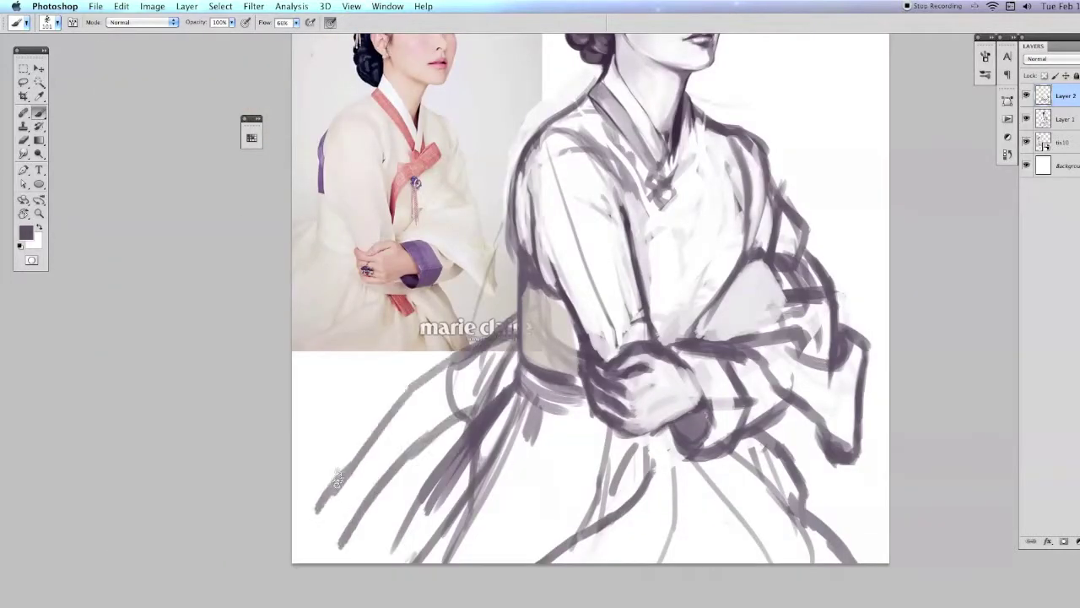
scroll(354, 439, right, 3)
alt+click(330, 428)
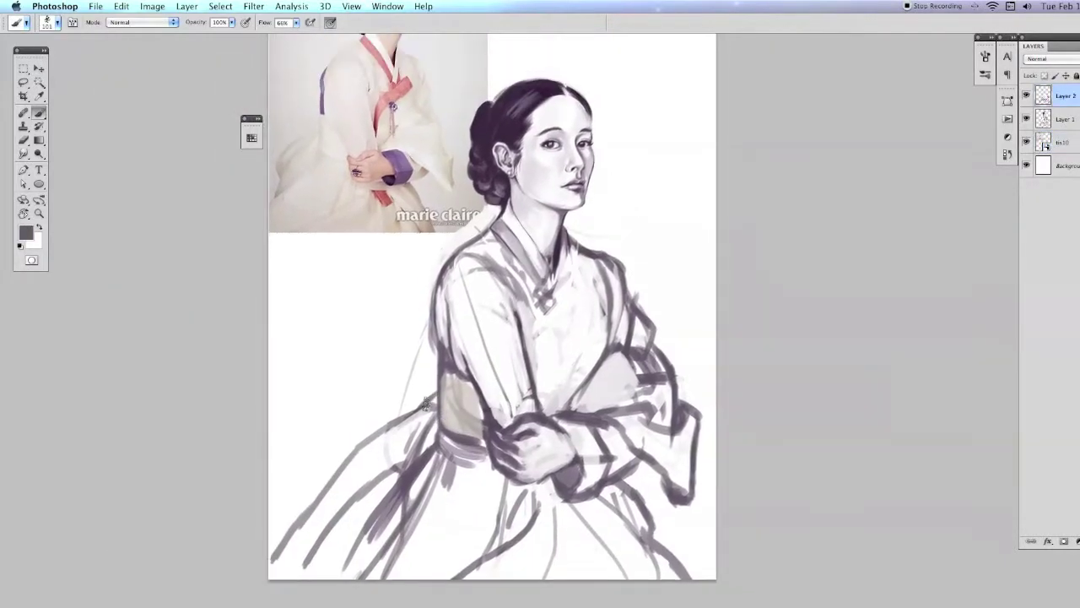
Step: Reshape the skirt's back panel with an angular dark outline and repaint the folds beneath it
alt+click(435, 404)
mouse_move(427, 410)
mouse_down()
mouse_move(354, 464)
mouse_move(338, 456)
mouse_move(279, 557)
mouse_move(372, 474)
mouse_move(351, 549)
mouse_up()
alt+click(338, 460)
alt+click(431, 413)
drag(396, 498, 316, 578)
alt+click(426, 454)
drag(424, 456, 359, 544)
alt+click(440, 429)
drag(439, 430, 387, 503)
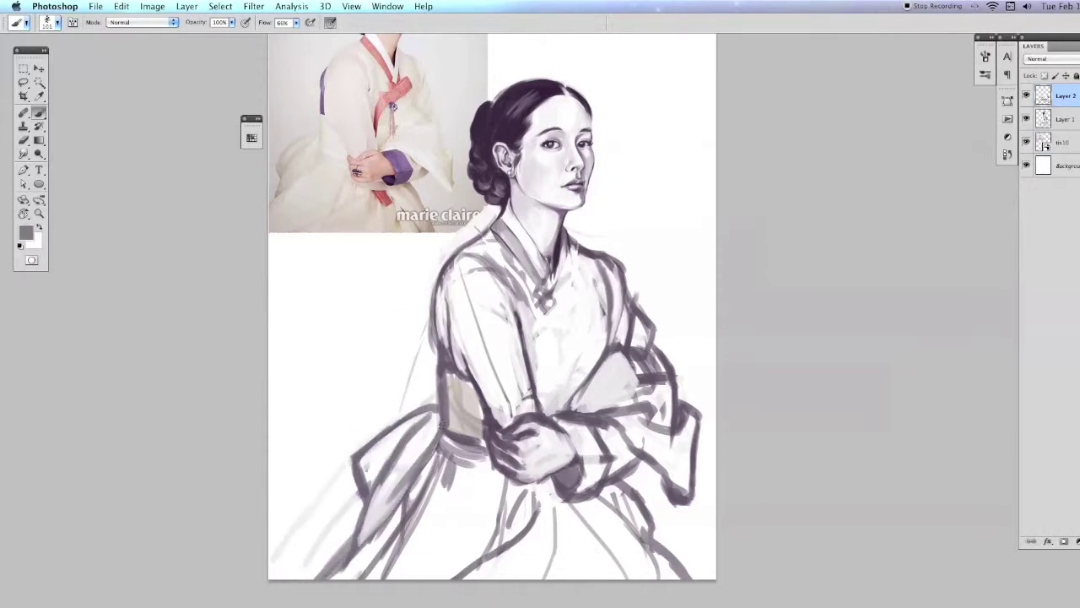
Step: Repaint the far sleeve as a light grey puffed shape with a dark outline and one fold line
scroll(506, 460, up, 5)
scroll(518, 467, down, 4)
drag(541, 429, 588, 401)
alt+click(541, 441)
mouse_move(532, 452)
mouse_down()
mouse_move(553, 438)
mouse_move(582, 445)
mouse_move(571, 417)
mouse_up()
alt+click(574, 447)
mouse_move(579, 404)
mouse_down()
mouse_move(630, 382)
mouse_move(591, 393)
mouse_move(574, 447)
mouse_up()
drag(635, 422, 594, 387)
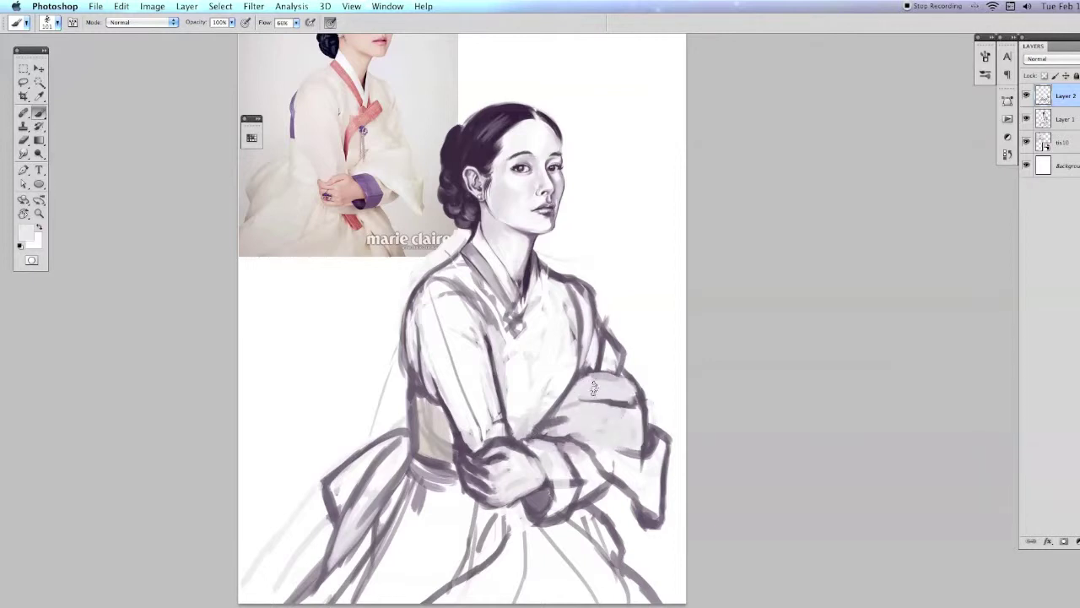
Step: Sketch the bow loop and its hanging ribbon on the front of the jacket
mouse_move(532, 286)
mouse_down()
mouse_move(516, 346)
mouse_move(563, 336)
mouse_up()
mouse_move(519, 334)
mouse_down()
mouse_move(507, 386)
mouse_move(509, 416)
mouse_move(499, 373)
mouse_move(510, 422)
mouse_up()
alt+click(540, 396)
Step: Refine the near sleeve, strengthen the dark back outline, and darken the inside of the cuff
drag(498, 278, 443, 344)
drag(473, 266, 502, 430)
drag(421, 308, 397, 376)
drag(402, 330, 405, 422)
drag(414, 384, 419, 452)
alt+click(414, 394)
alt+click(412, 388)
drag(409, 311, 417, 371)
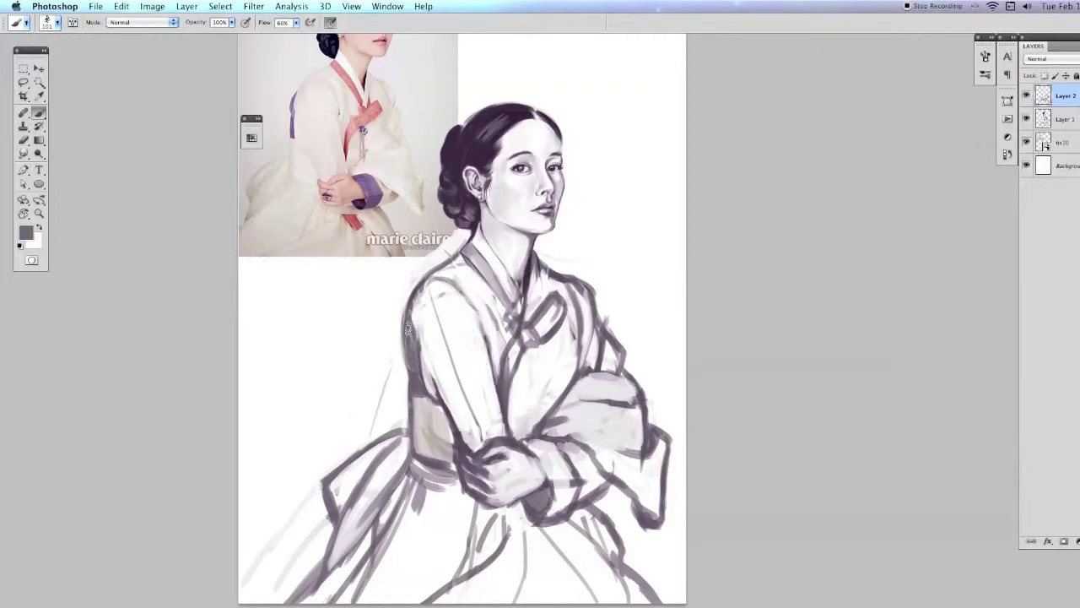
alt+click(537, 506)
alt+click(532, 503)
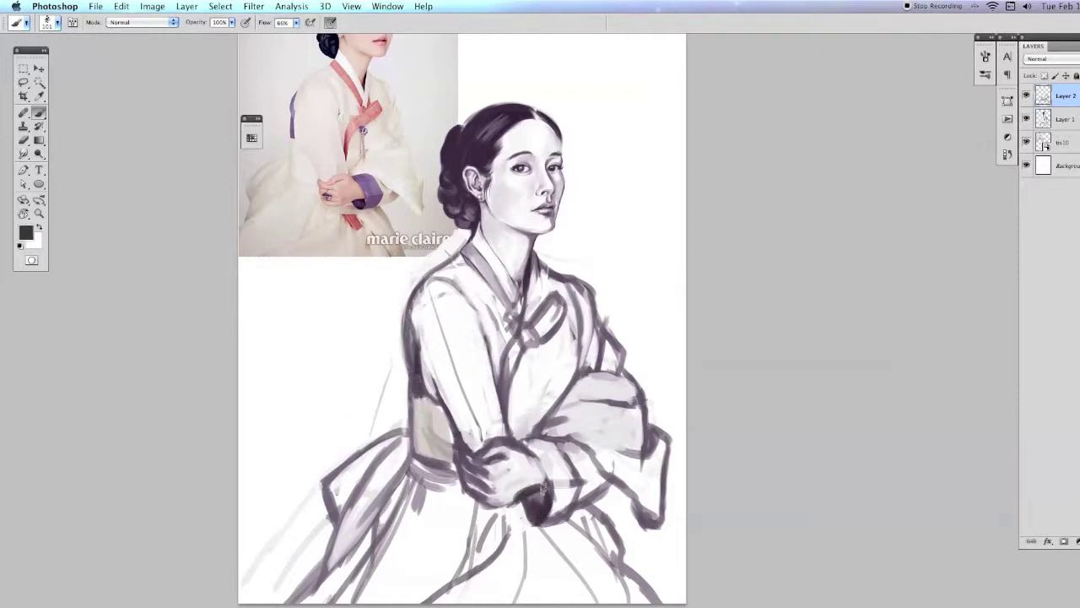
Step: Move the reference photo lower on the canvas and rotate the view around the clasped hand for painting
key(v)
drag(346, 152, 346, 359)
click(1065, 96)
key(r)
drag(591, 253, 523, 321)
key(b)
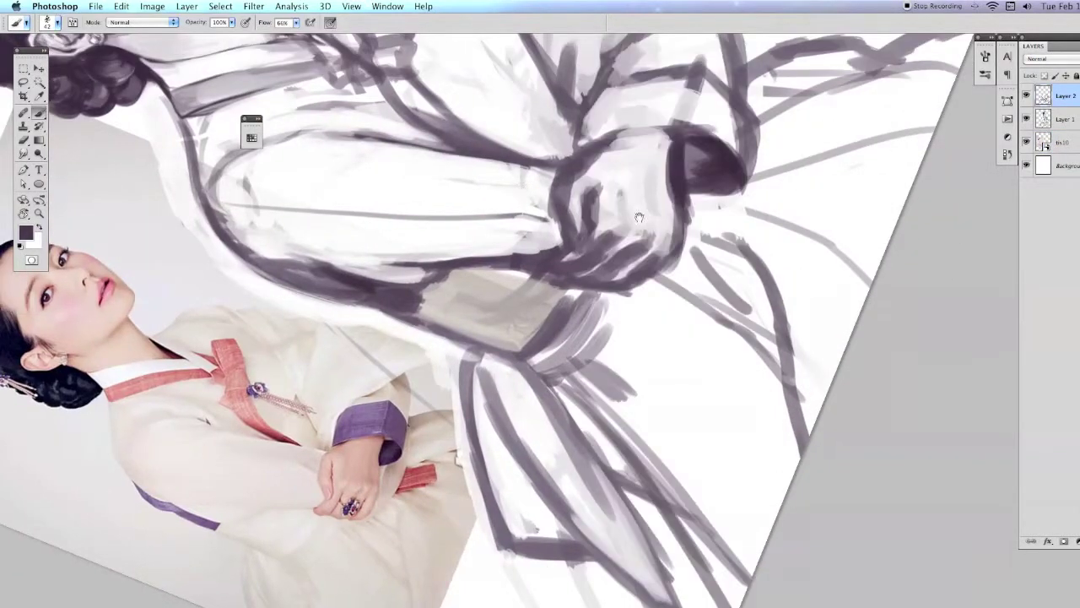
Step: Define the thumb side of the hand with sampled light and dark tones
scroll(633, 220, up, 2)
mouse_move(601, 229)
mouse_down()
mouse_move(558, 287)
mouse_move(560, 333)
mouse_up()
alt+click(565, 316)
alt+click(564, 329)
drag(567, 296, 564, 353)
drag(548, 291, 544, 274)
Step: Repaint the outer edge of the hand beside the dark cuff opening
alt+click(596, 225)
mouse_move(665, 218)
mouse_down()
mouse_move(663, 283)
mouse_move(667, 324)
mouse_up()
scroll(635, 338, down, 1)
alt+click(675, 279)
drag(675, 272, 677, 317)
alt+click(672, 253)
alt+click(670, 296)
drag(671, 233, 670, 331)
scroll(507, 320, right, 3)
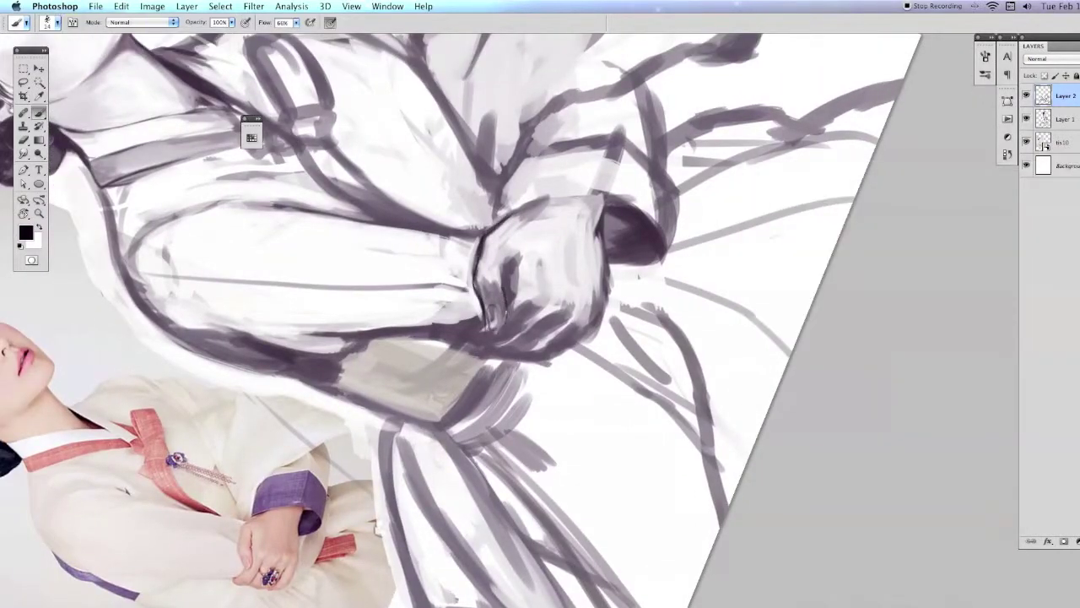
Step: Draw the contour of the back of the hand and the wrist with thin dark strokes
alt+click(620, 253)
mouse_move(512, 224)
mouse_down()
mouse_move(608, 196)
mouse_move(603, 306)
mouse_up()
alt+click(633, 232)
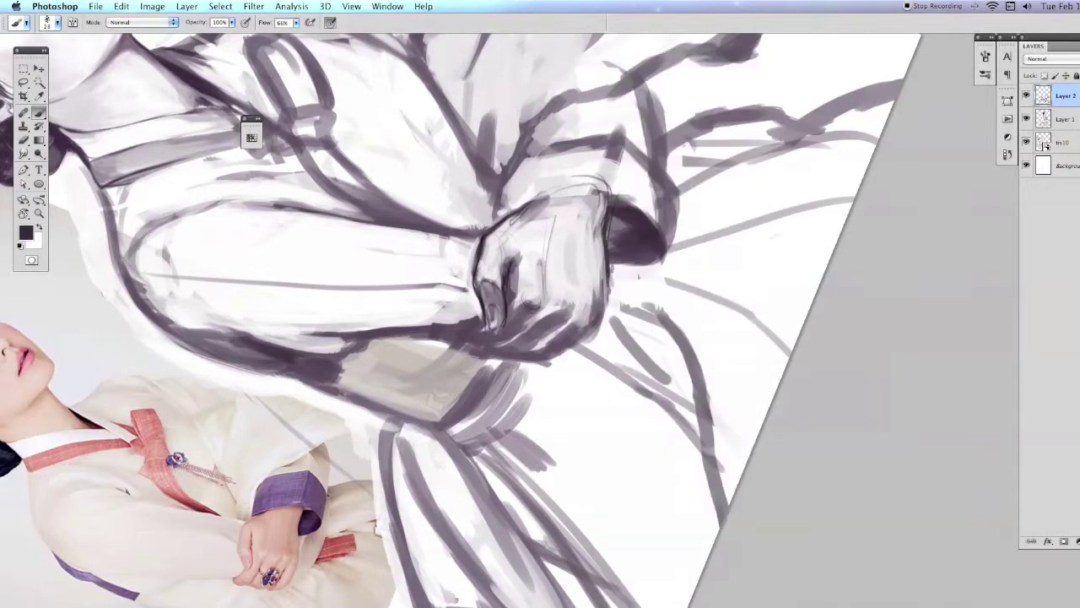
Step: Paint the separate fingers and knuckles with light fills and dark gaps, and outline the fingertips
alt+click(582, 253)
mouse_move(511, 286)
mouse_down()
mouse_move(520, 309)
mouse_move(596, 327)
mouse_up()
alt+click(506, 320)
mouse_move(534, 287)
mouse_down()
mouse_move(540, 309)
mouse_move(515, 350)
mouse_up()
alt+click(540, 334)
mouse_move(532, 309)
mouse_down()
mouse_move(510, 341)
mouse_move(523, 368)
mouse_up()
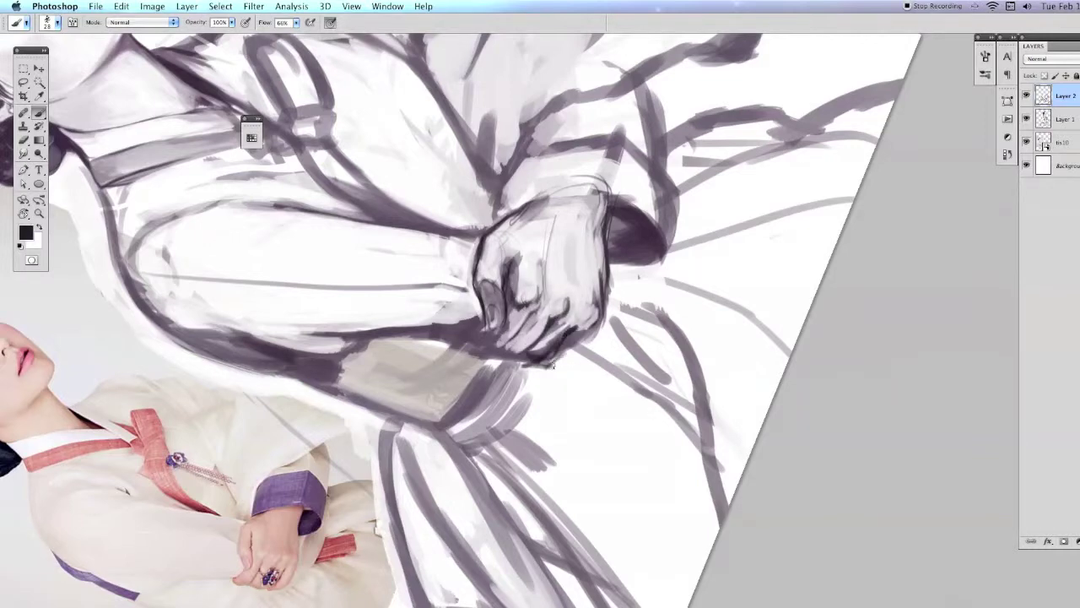
drag(600, 325, 542, 371)
Step: Reset the canvas rotation and shade the fingers with a light grey tone
key(r)
key(Escape)
key(b)
alt+click(540, 397)
drag(510, 413, 460, 441)
mouse_move(503, 400)
mouse_down()
mouse_move(479, 381)
mouse_move(426, 415)
mouse_move(471, 380)
mouse_up()
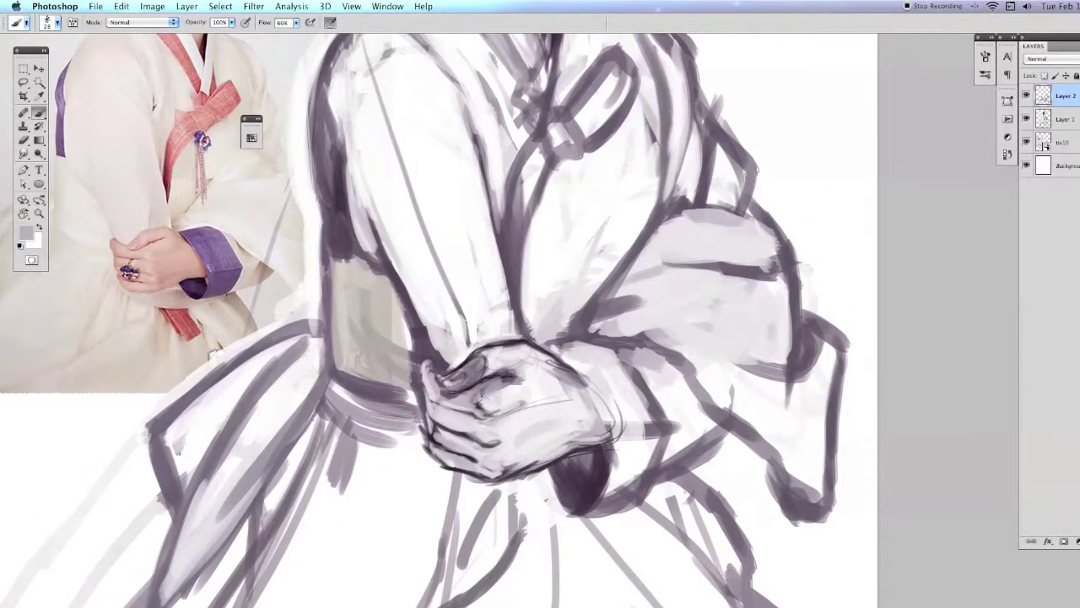
alt+click(473, 458)
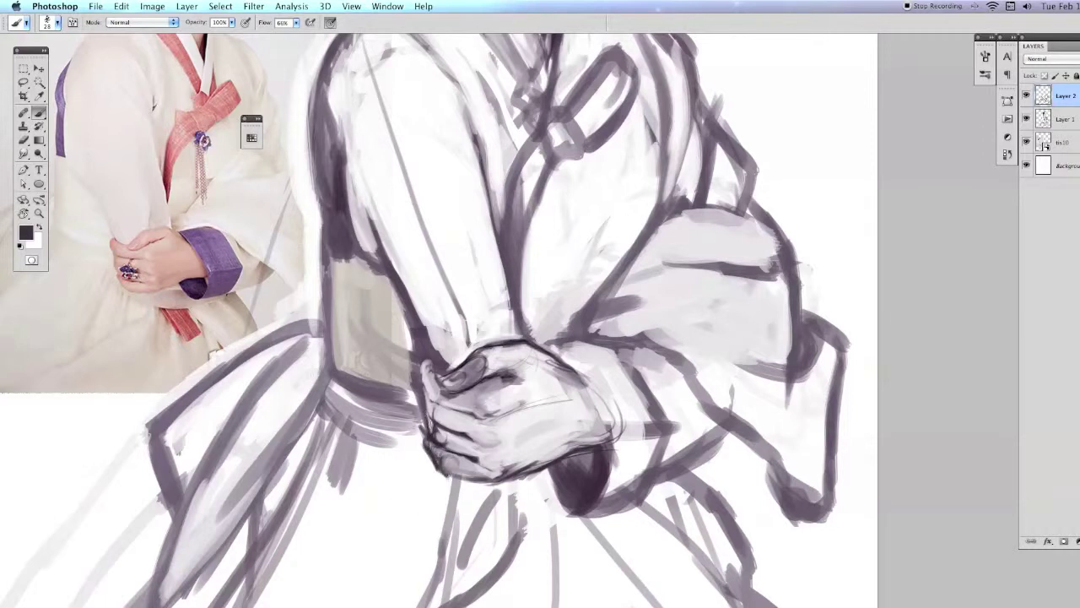
Step: Reshape the thumb and paint the end of the near sleeve white above it
mouse_move(501, 377)
mouse_down()
mouse_move(447, 386)
mouse_move(484, 361)
mouse_move(484, 387)
mouse_move(435, 321)
mouse_up()
alt+click(511, 341)
alt+click(505, 382)
drag(412, 371, 466, 311)
drag(501, 337, 465, 375)
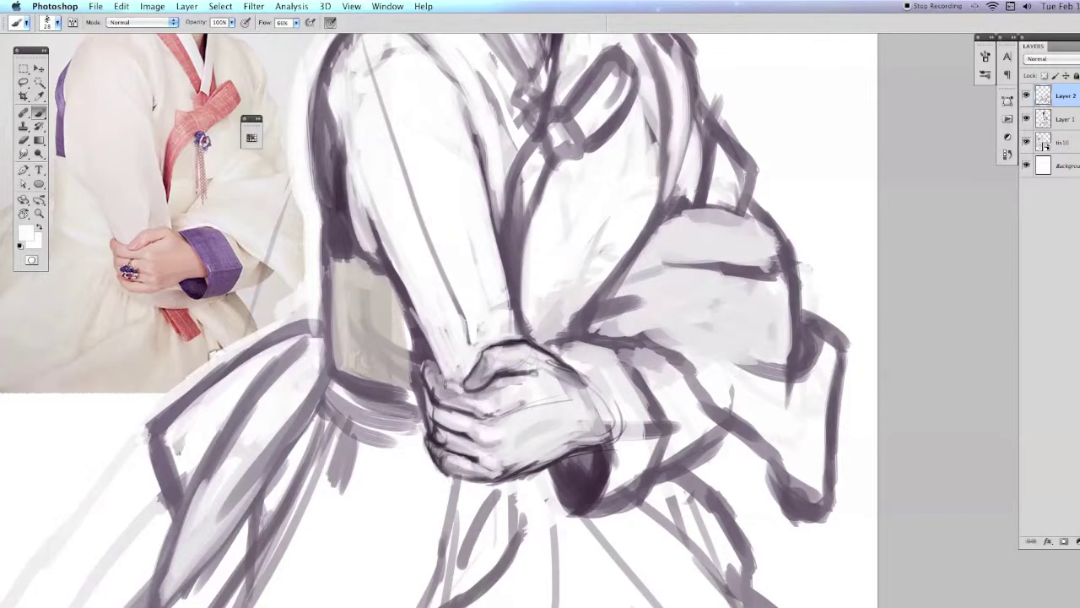
Step: Lasso the clasped hand and scale it down to about 84% with Free Transform
key(super+minus)
key(l)
drag(523, 338, 516, 341)
key(super+t)
key(super+minus)
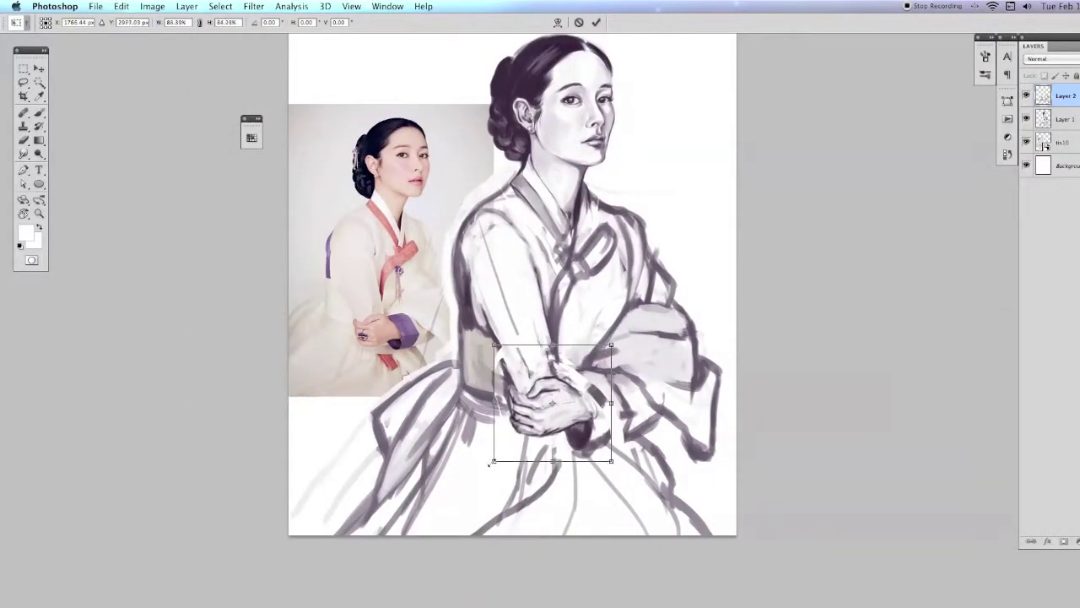
key(Return)
Step: Shade the back of the resized hand and its fingers with a soft grey tone
key(r)
drag(563, 430, 658, 234)
key(super+plus)
key(b)
key(Escape)
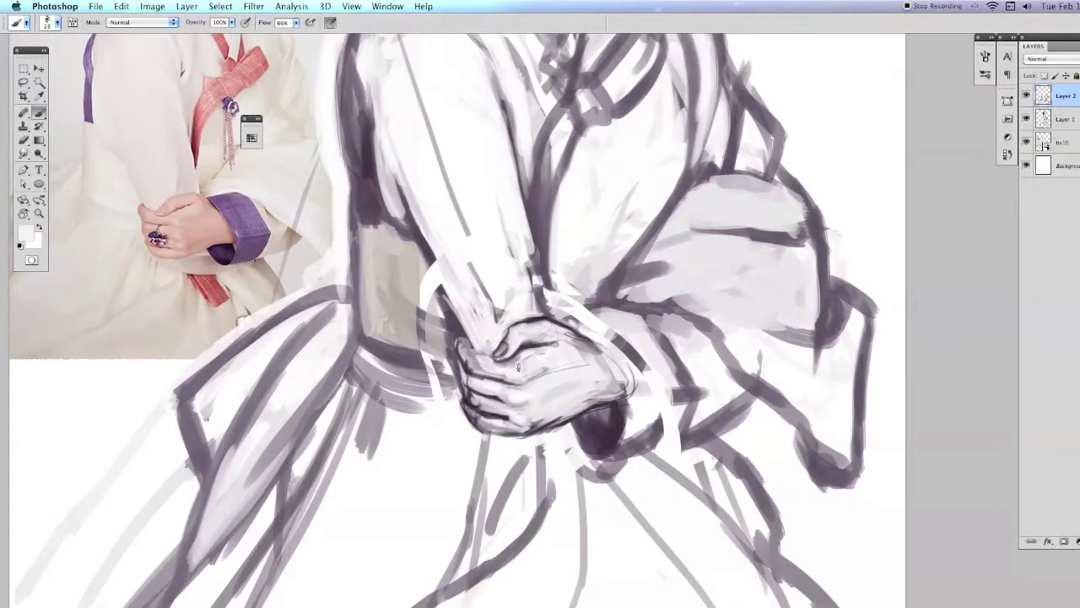
mouse_move(498, 397)
mouse_down()
mouse_move(471, 359)
mouse_move(501, 374)
mouse_move(562, 359)
mouse_move(553, 376)
mouse_move(577, 387)
mouse_move(564, 391)
mouse_move(522, 336)
mouse_move(472, 382)
mouse_move(466, 405)
mouse_move(558, 410)
mouse_move(544, 422)
mouse_move(593, 407)
mouse_move(558, 409)
mouse_move(603, 390)
mouse_move(535, 425)
mouse_move(541, 443)
mouse_move(571, 382)
mouse_up()
key(r)
alt+click(564, 368)
alt+click(604, 363)
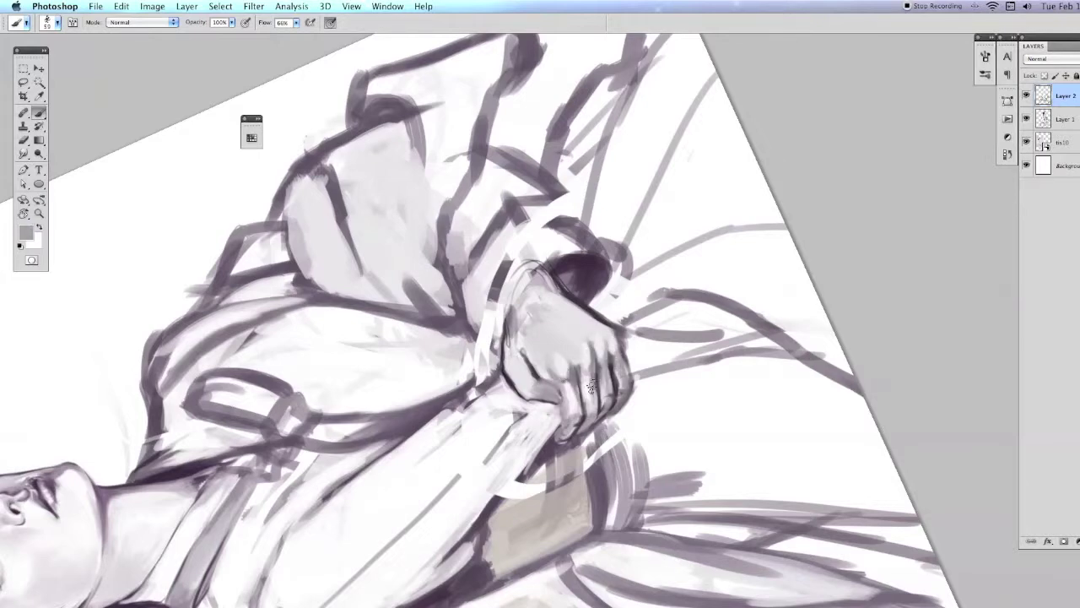
Step: Restore the upright view and smooth the near sleeve's lower end with light strokes above the thumb
key(r)
key(Escape)
key(b)
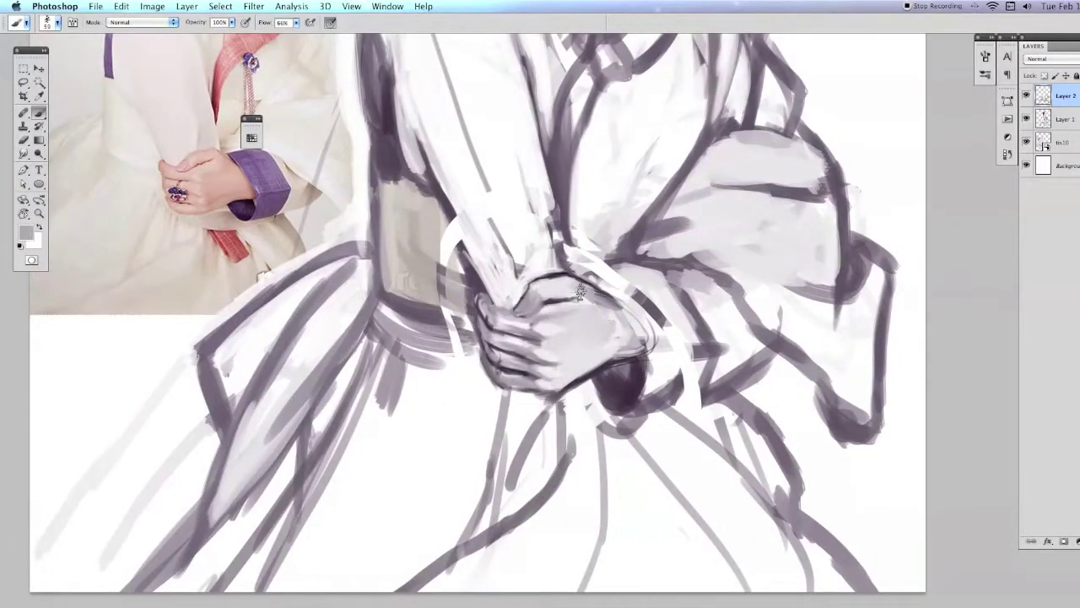
alt+click(542, 273)
drag(507, 268, 448, 181)
drag(532, 173, 521, 278)
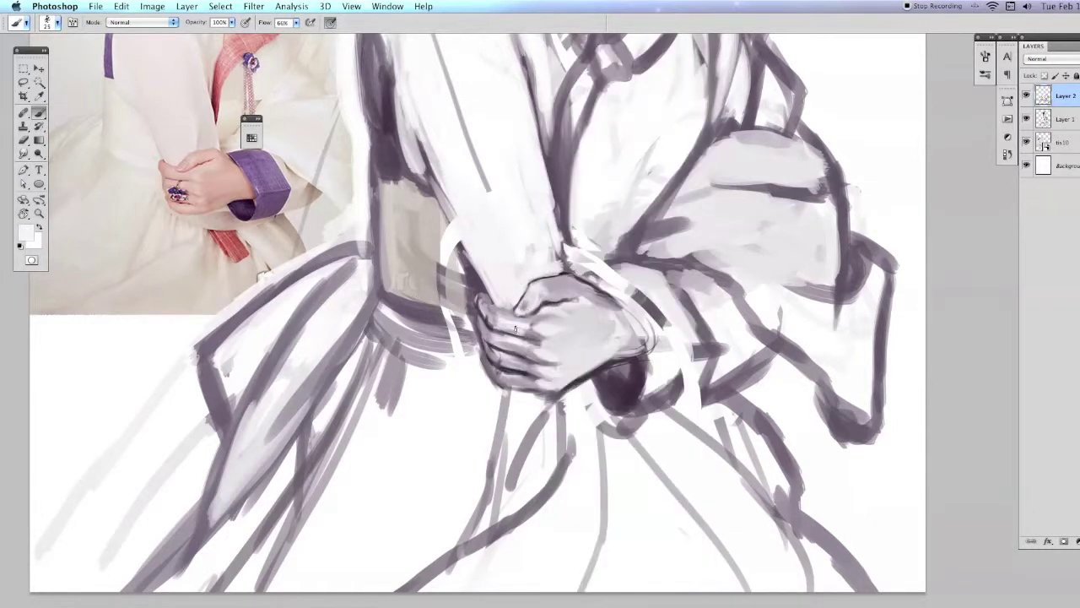
Step: Sharpen the dark underside edge of the near sleeve from the fingers up to the elbow
alt+click(529, 372)
mouse_move(529, 357)
mouse_down()
mouse_move(474, 372)
mouse_move(396, 211)
mouse_up()
alt+click(397, 211)
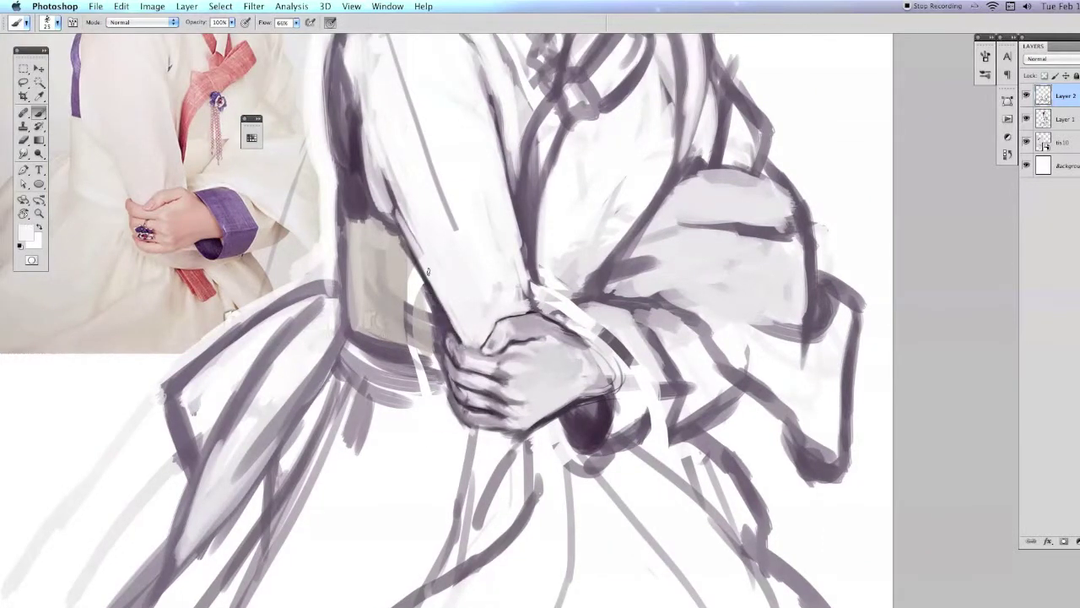
drag(422, 253, 380, 165)
Step: Paint soft grey fold shadows along the near sleeve's front edge down to the hand
alt+click(483, 289)
mouse_move(511, 245)
mouse_down()
mouse_move(490, 314)
mouse_move(511, 215)
mouse_up()
alt+click(527, 283)
mouse_move(511, 253)
mouse_down()
mouse_move(542, 267)
mouse_move(525, 251)
mouse_move(541, 293)
mouse_move(567, 293)
mouse_move(555, 312)
mouse_move(578, 347)
mouse_move(550, 349)
mouse_up()
alt+click(540, 270)
alt+click(557, 312)
alt+click(561, 325)
Step: Refine the thumb and the sleeve's end where it meets the hand, using sampled tones
scroll(563, 336, up, 3)
alt+click(537, 383)
alt+click(541, 388)
alt+click(524, 368)
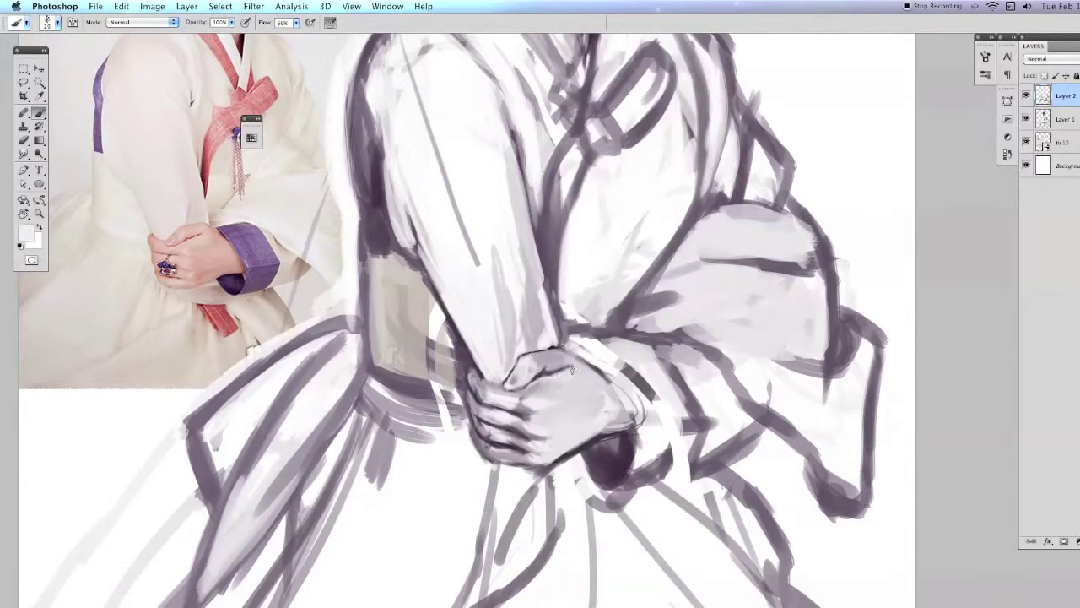
alt+click(514, 364)
alt+click(522, 368)
Step: Paint the thumbnail and tighten the thumb tip's outline with a small brush
scroll(522, 369, up, 4)
right_click(540, 338)
double_click(588, 409)
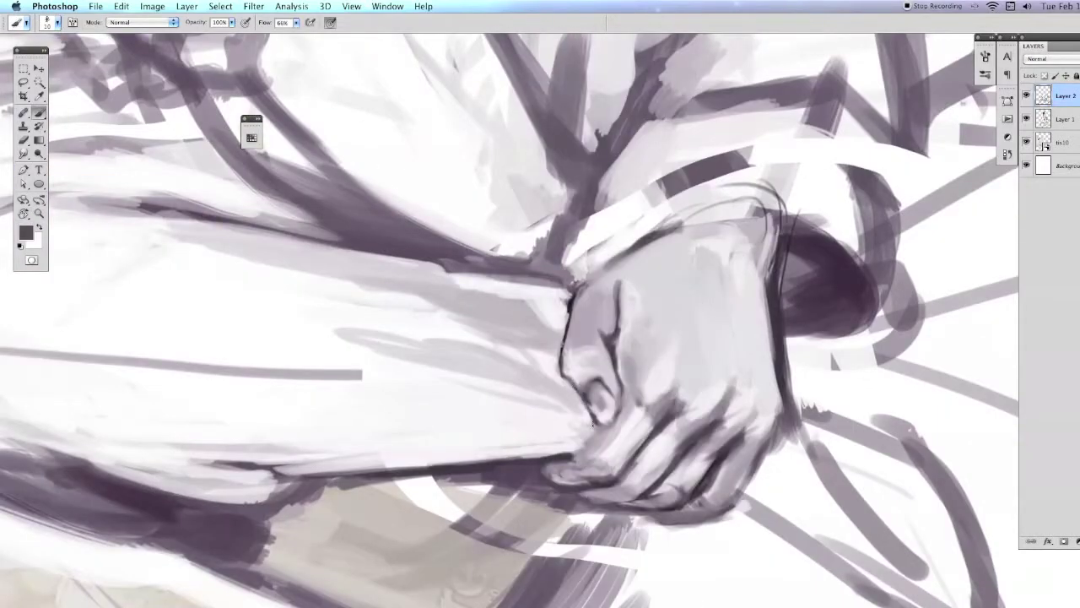
alt+click(591, 397)
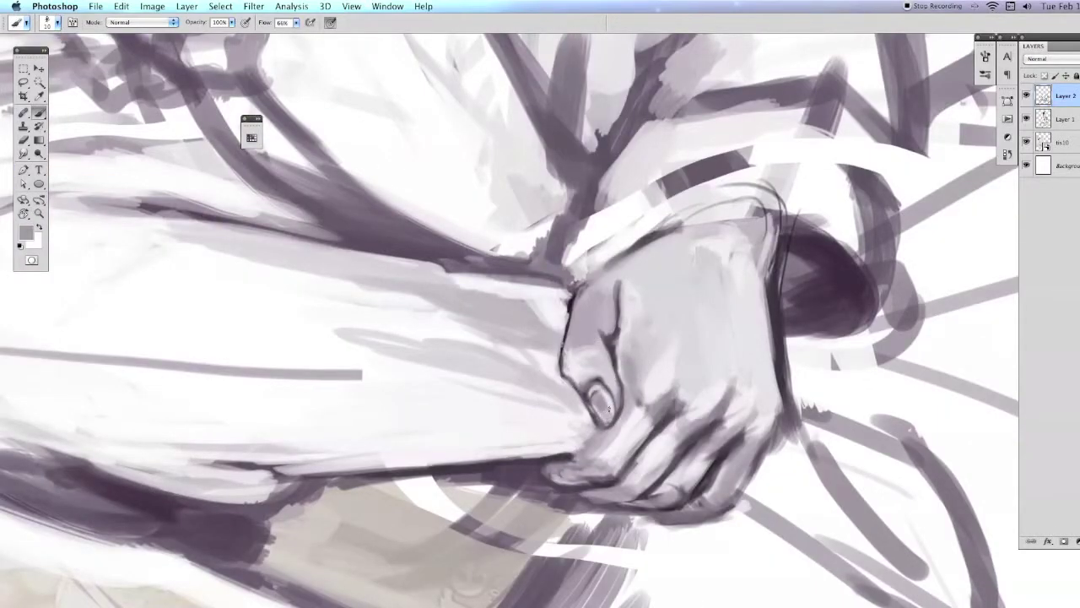
Step: Restore the upright view and rework the contour where the thumb meets the wrist
key(r)
key(Escape)
key(b)
right_click(566, 445)
key(Return)
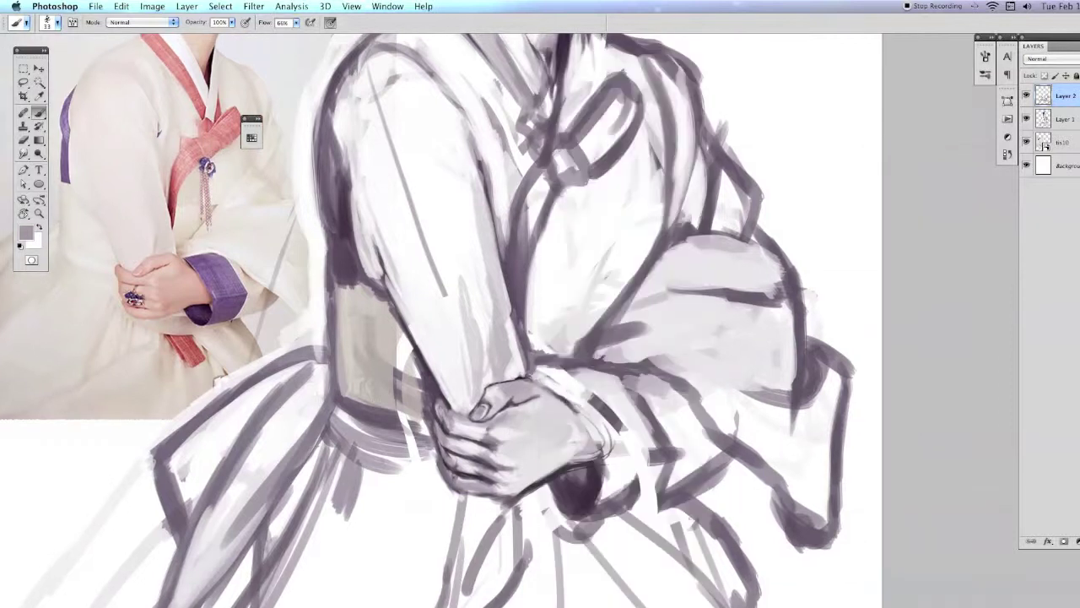
alt+click(556, 472)
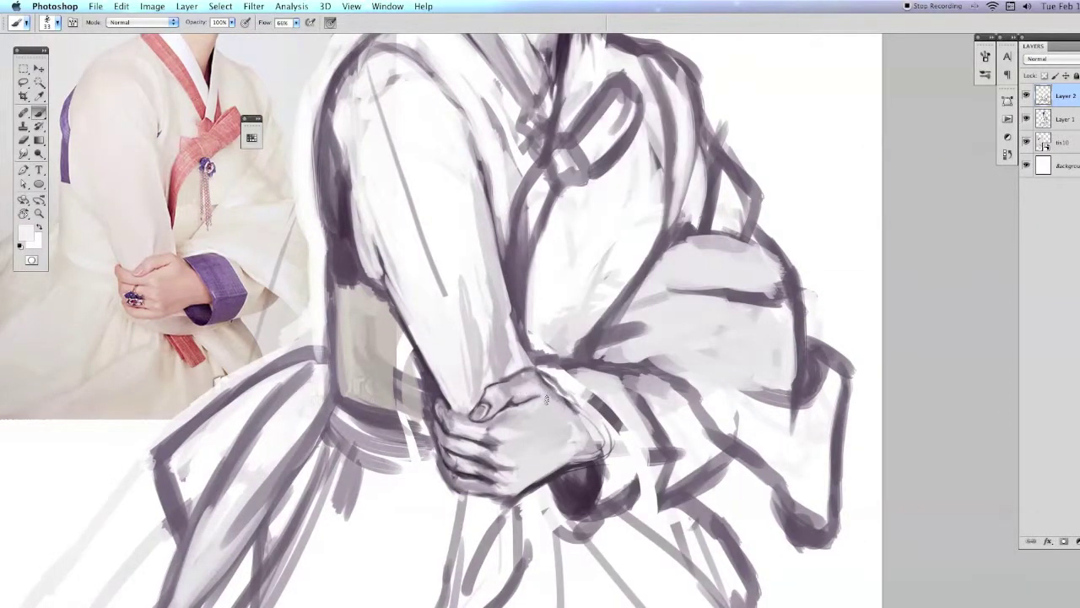
Step: Deepen the shadows on the thumb base and between the fingers with sampled dark tones
scroll(587, 431, left, 2)
alt+click(522, 434)
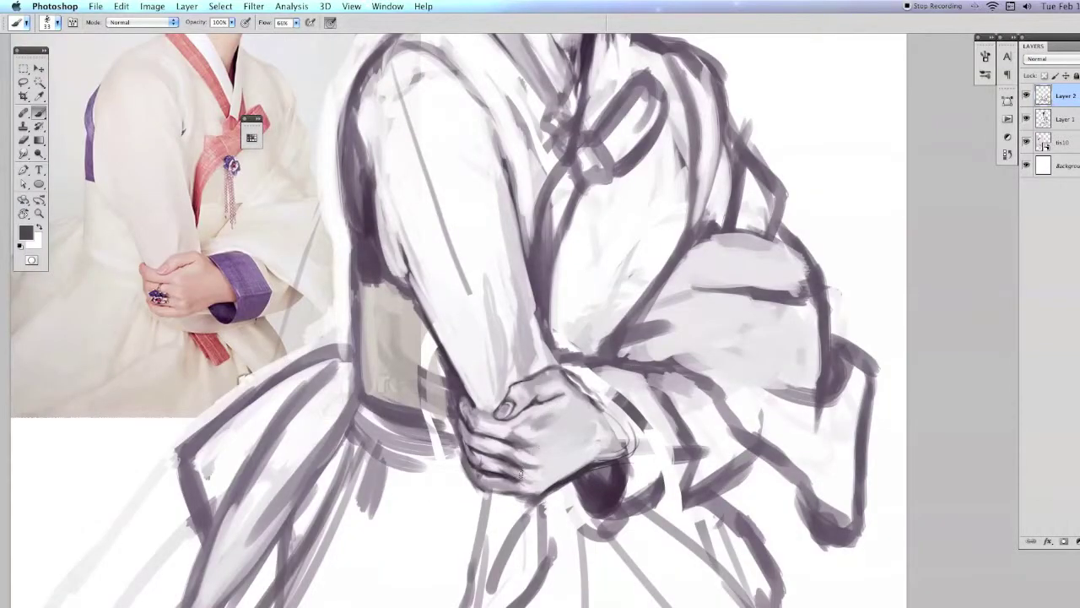
alt+click(530, 463)
alt+click(532, 490)
mouse_move(532, 489)
mouse_down()
mouse_move(591, 253)
mouse_move(620, 51)
mouse_up()
Step: Reduce the brush size, sharpen the lines between the fingers, and model the hand with highlights and grey tones
right_click(620, 50)
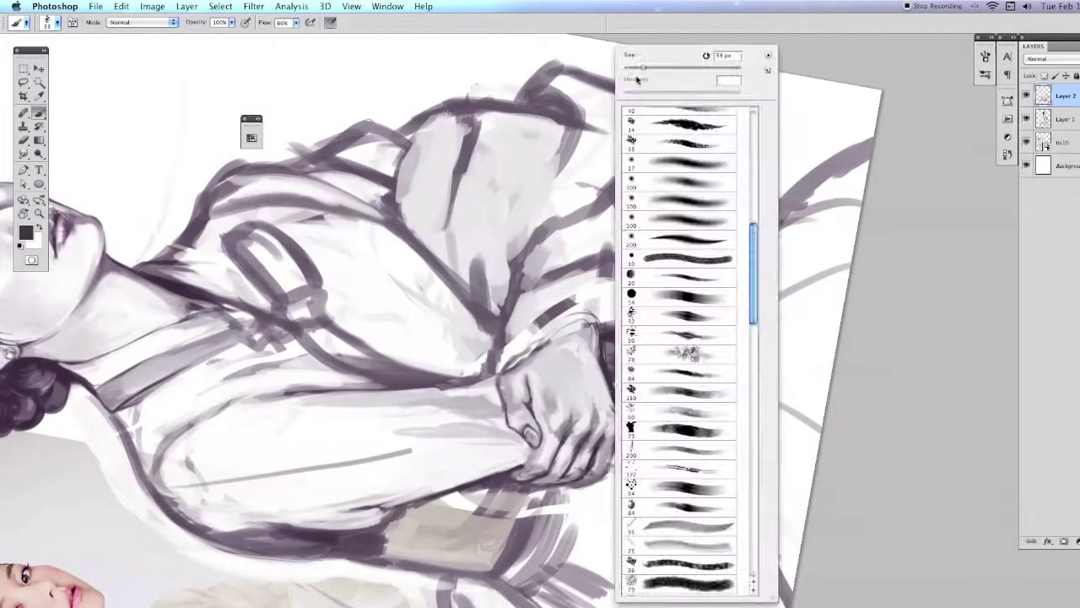
key(Return)
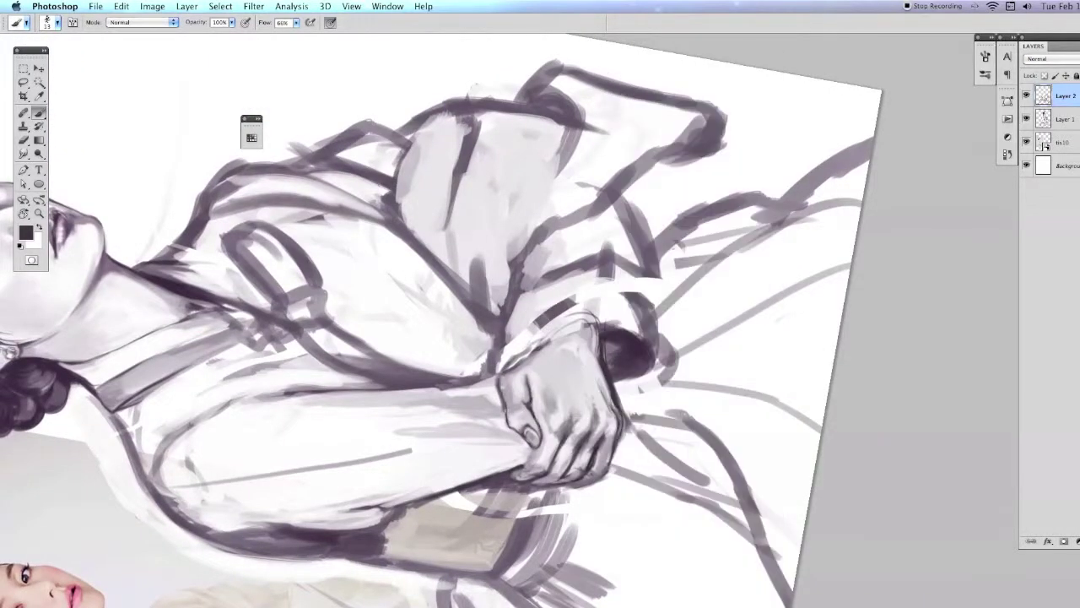
key(Escape)
alt+click(532, 387)
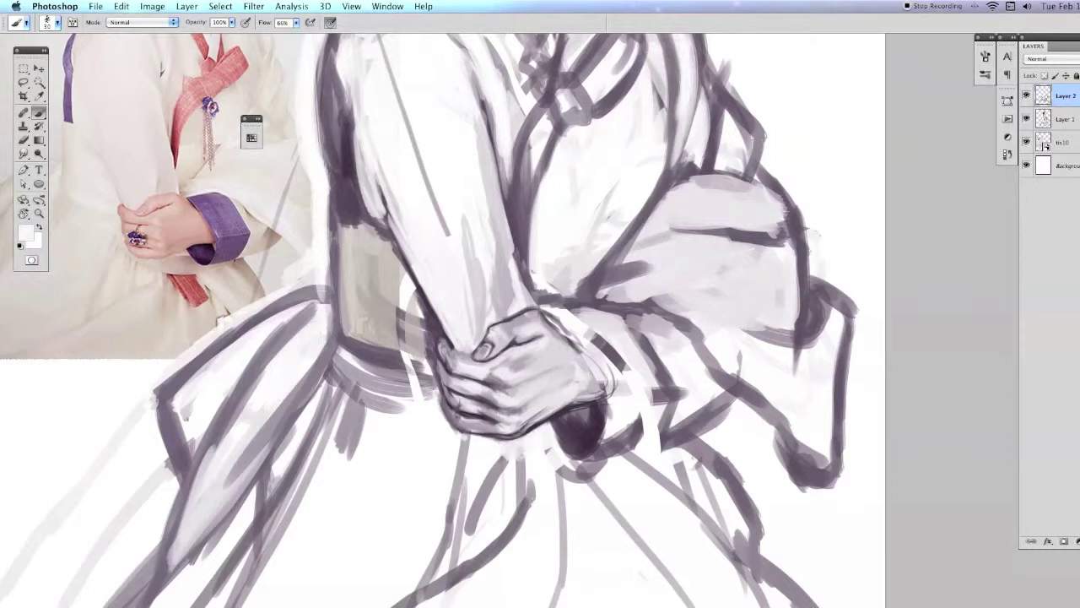
drag(470, 420, 488, 448)
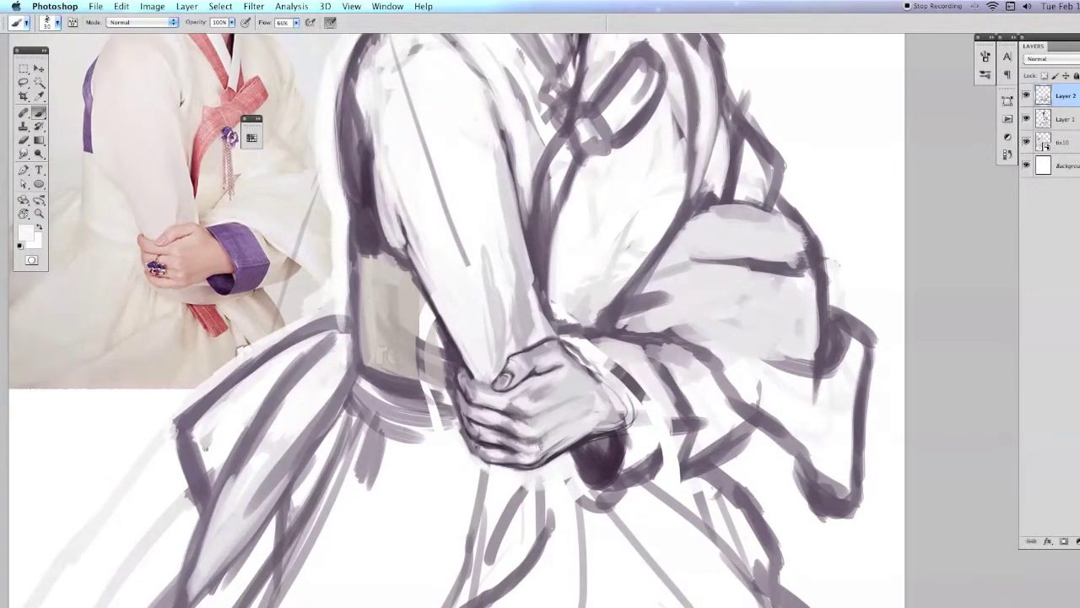
alt+click(544, 452)
alt+click(566, 441)
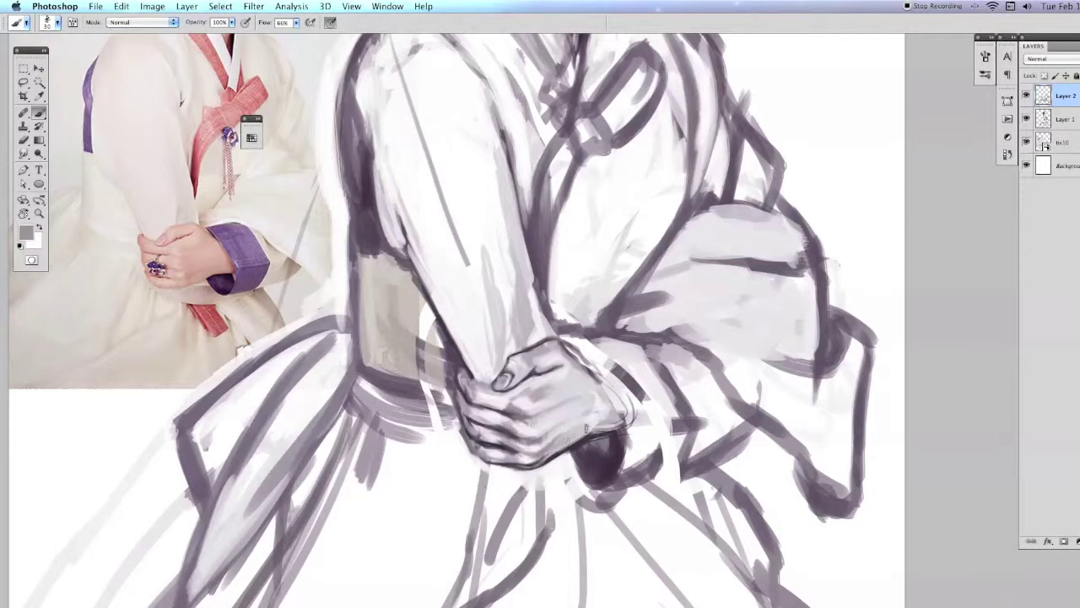
Step: Redraw the cuff opening at the wrist with a crisp dark outline, a dark interior and a light lower rim
alt+click(572, 449)
drag(601, 381, 631, 427)
alt+click(595, 447)
alt+click(598, 468)
key(h)
drag(591, 456, 548, 459)
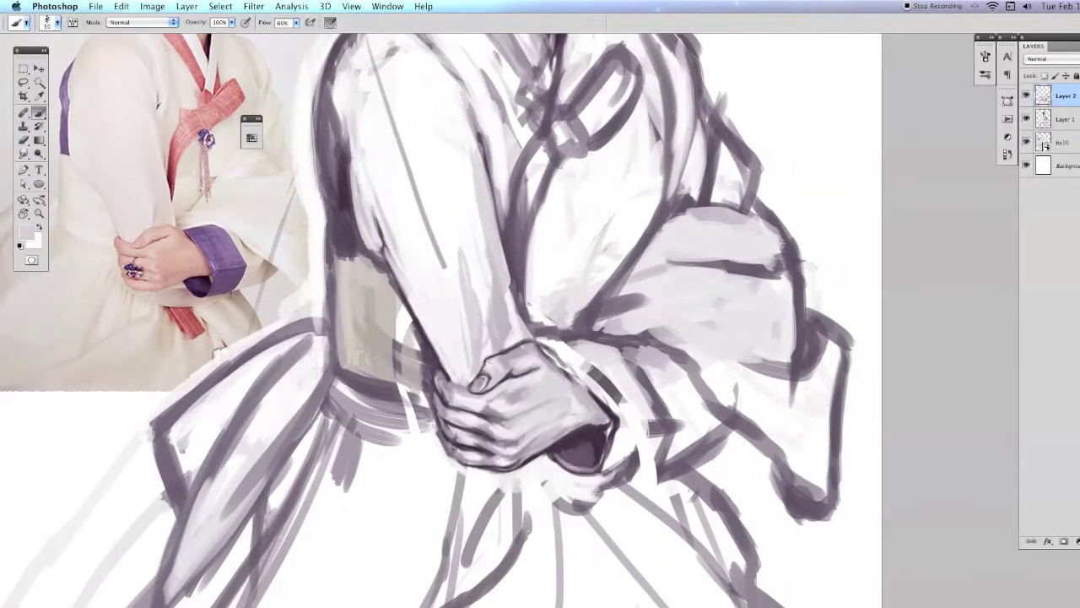
key(super+Tab)
key(super+Tab)
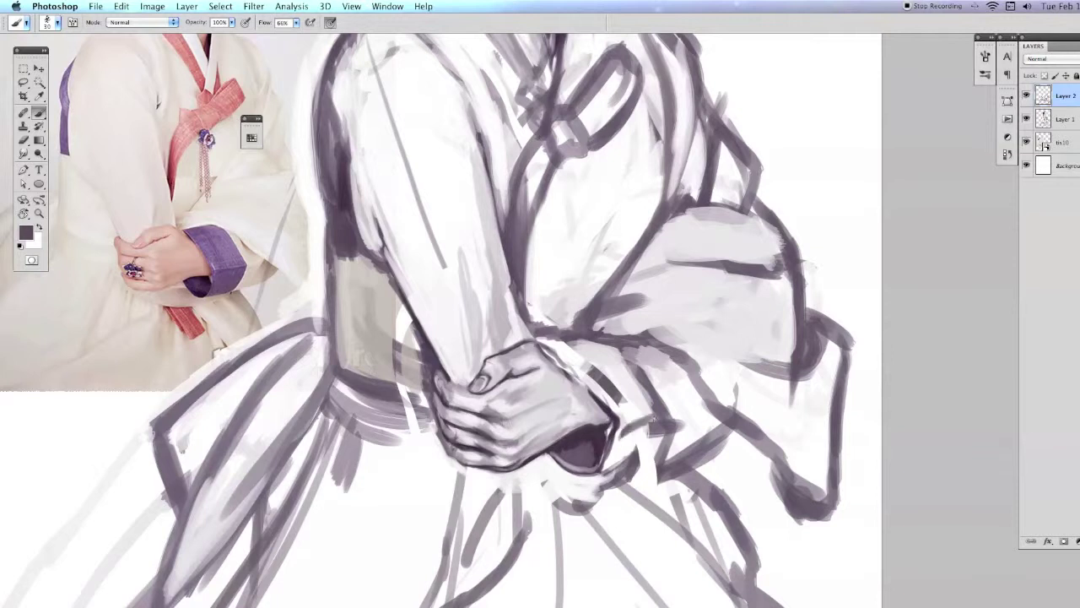
Step: Cover the stray skirt and sleeve lines beside and below the cuff with light strokes
alt+click(596, 482)
mouse_move(596, 483)
mouse_down()
mouse_move(642, 498)
mouse_move(692, 473)
mouse_up()
right_click(625, 473)
alt+click(625, 439)
mouse_move(625, 438)
mouse_down()
mouse_move(644, 431)
mouse_move(629, 460)
mouse_up()
Step: Fill the cuff's outer side with a dark tone and repaint the forearm sleeve above it in light tones
mouse_move(603, 384)
mouse_down()
mouse_move(557, 342)
mouse_move(574, 384)
mouse_up()
alt+click(562, 359)
alt+click(561, 363)
alt+click(564, 353)
mouse_move(558, 346)
mouse_down()
mouse_move(607, 405)
mouse_move(598, 412)
mouse_move(673, 326)
mouse_up()
alt+click(601, 397)
key(r)
key(b)
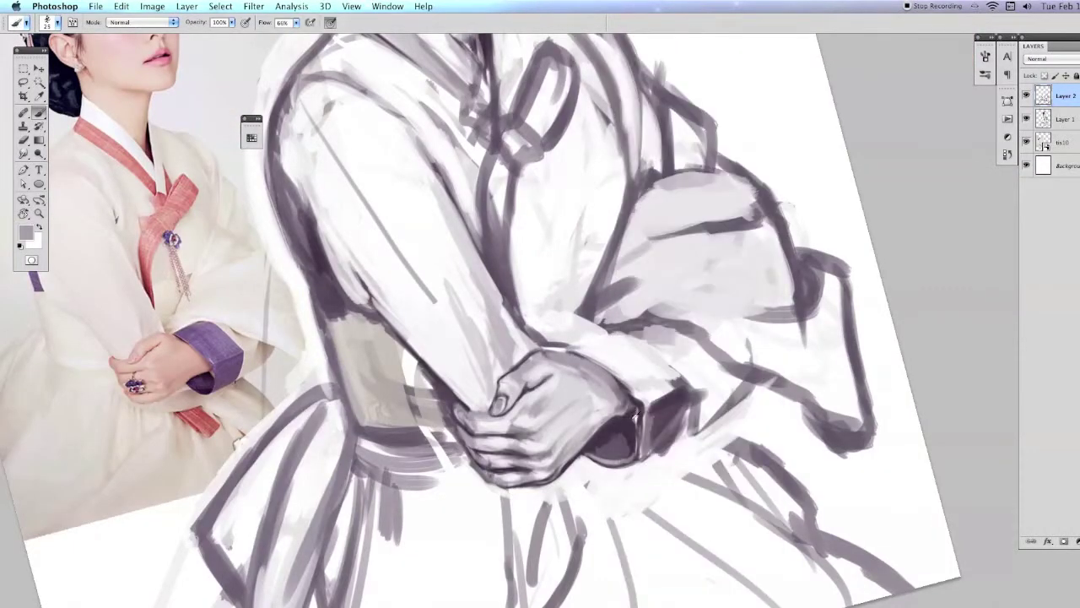
Step: Rotate the canvas, sharpen the dark contour where the sleeve edge meets the wrist, and restore the upright view
drag(571, 358, 547, 297)
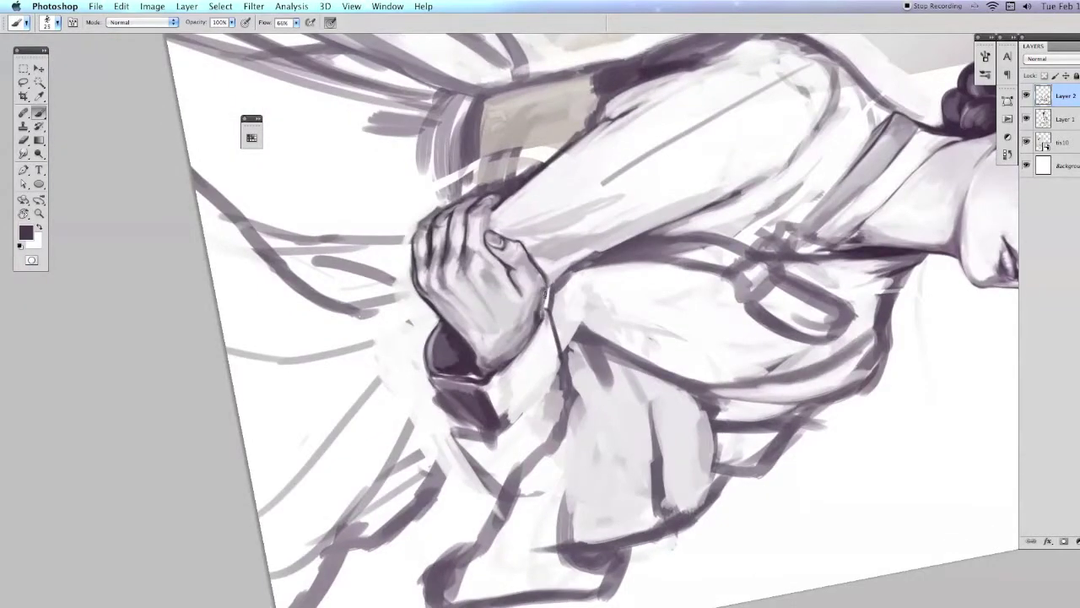
drag(407, 321, 559, 390)
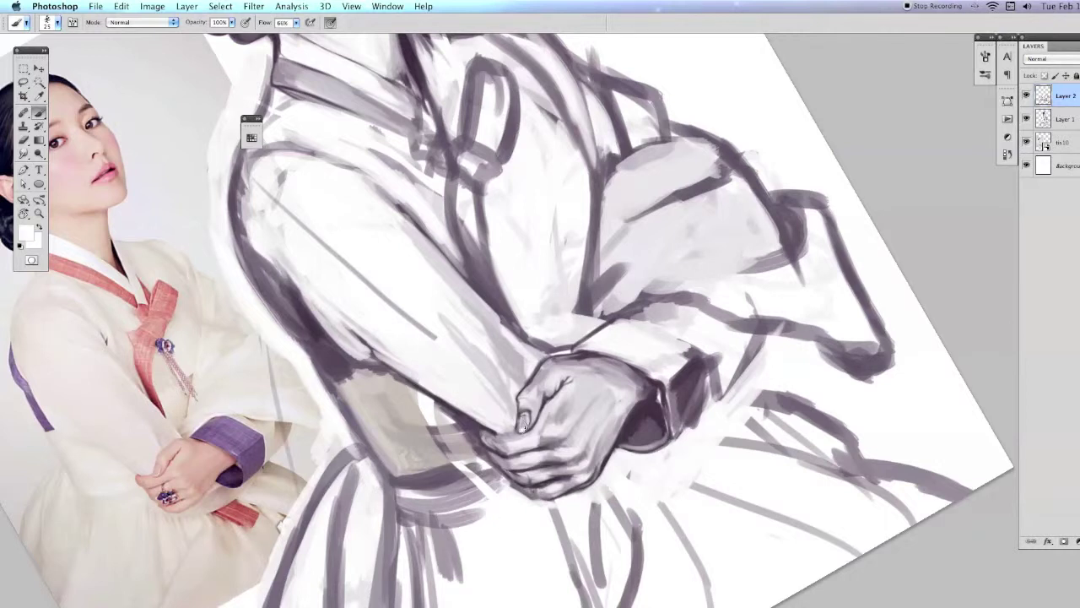
alt+click(630, 414)
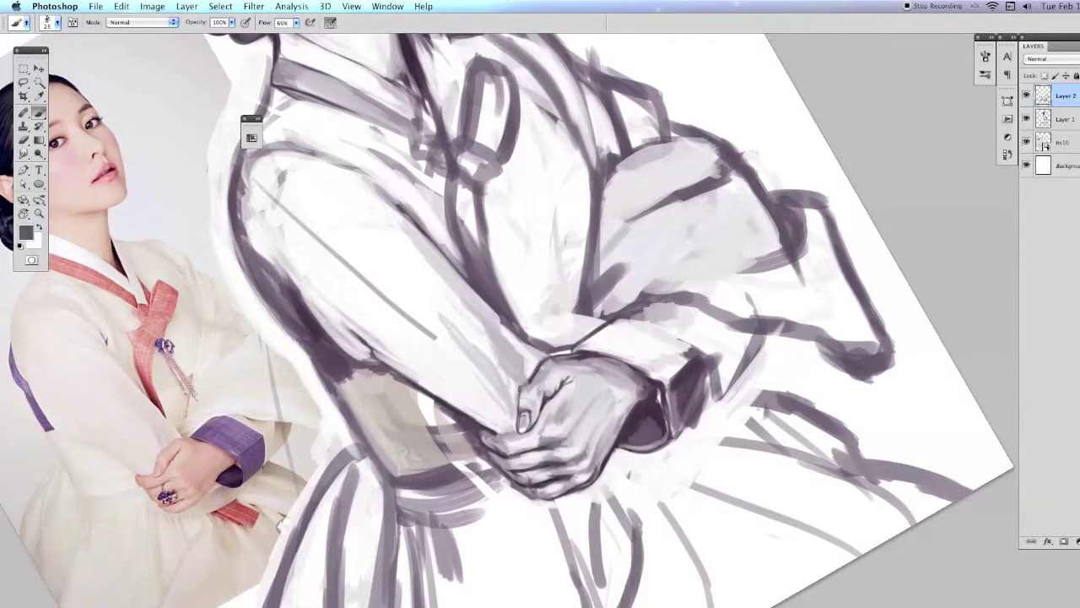
key(ctrl+0)
Step: Refine the thumbnail and paint over the diagonal guideline on the upper sleeve with sampled light tones
ctrl+click(601, 428)
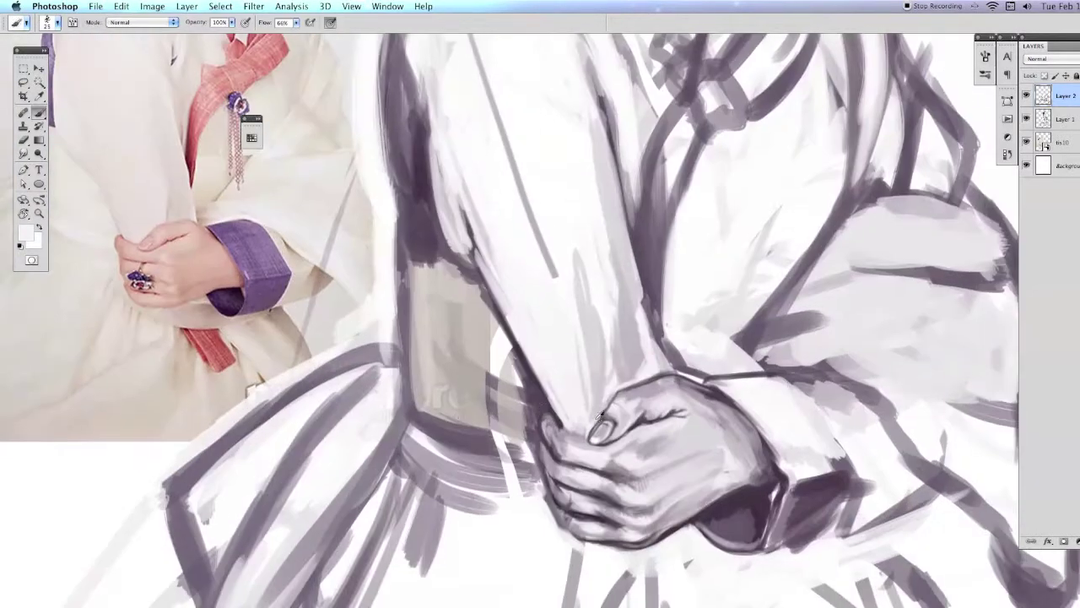
alt+click(603, 428)
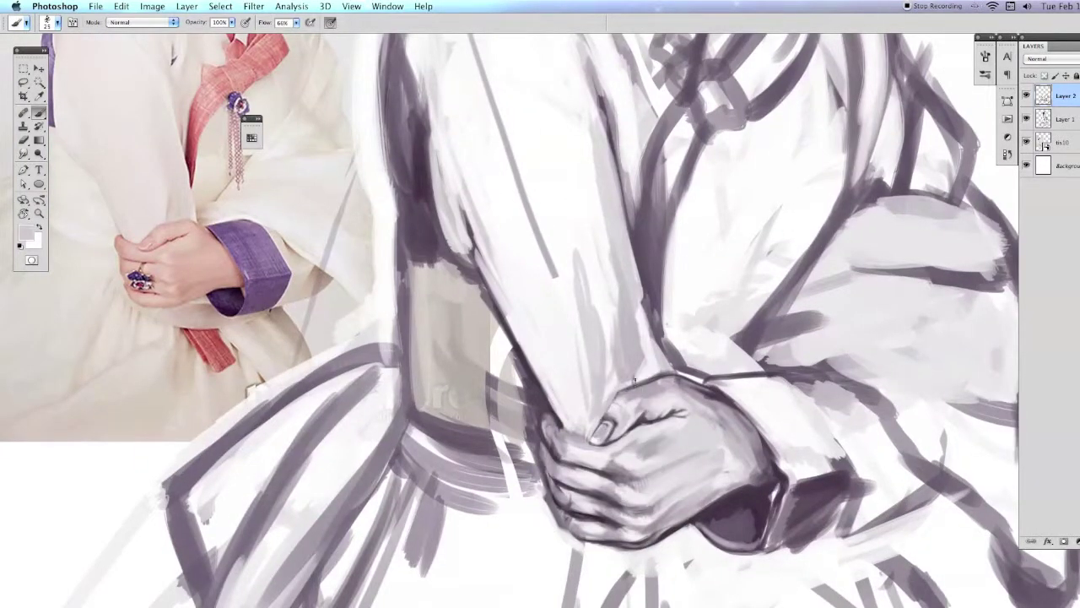
alt+click(620, 372)
drag(540, 269, 679, 404)
alt+click(588, 342)
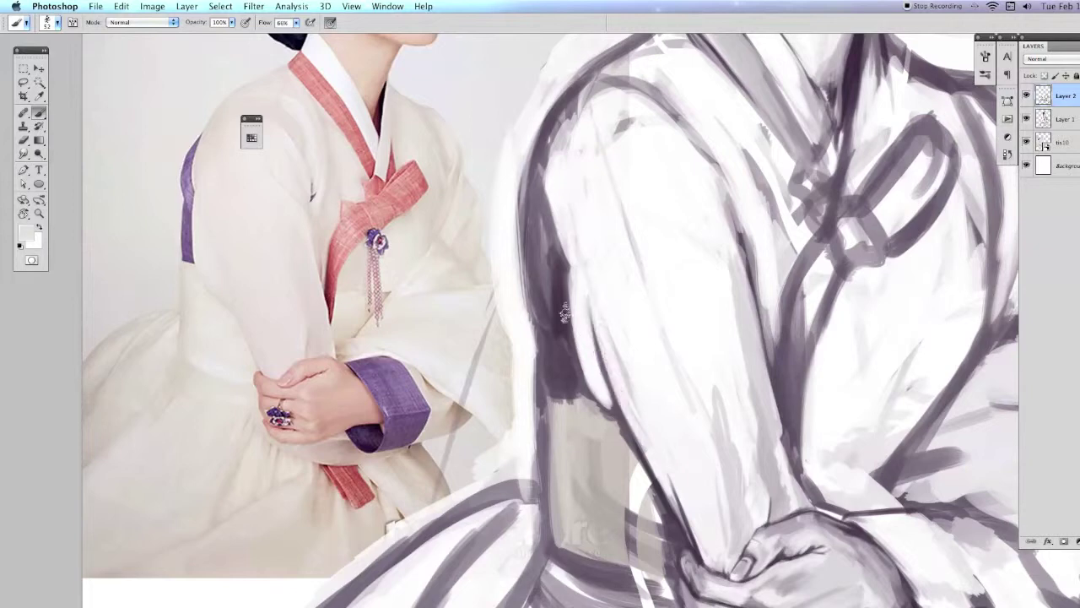
Step: Clean up the outer edge of the front sleeve with sampled light tones beside the dark back shadow
drag(589, 342, 537, 283)
alt+click(549, 332)
drag(549, 332, 516, 213)
drag(541, 279, 663, 407)
Step: Set the brush opacity to 44% and shade the back of the hand near the cuff with sampled greys
alt+click(701, 392)
key(4)
key(4)
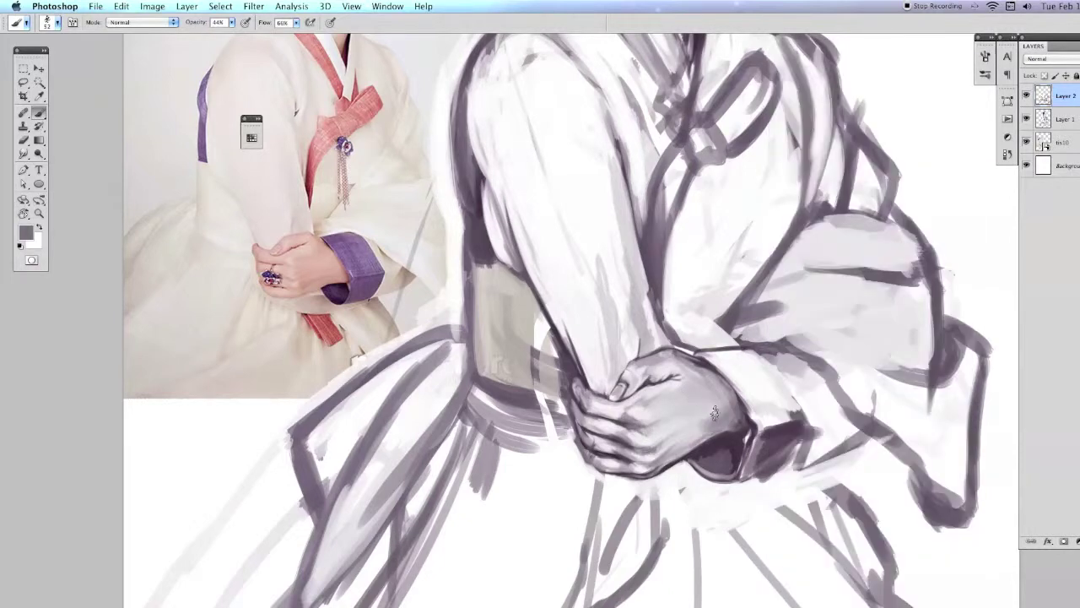
alt+click(689, 426)
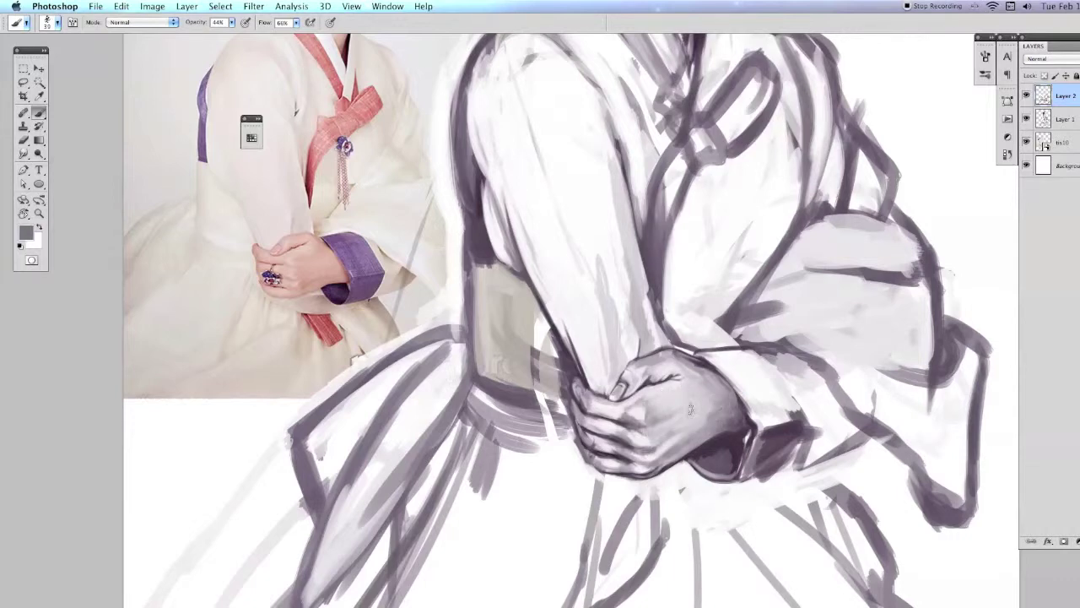
Step: Rotate the canvas, return the brush to 100% opacity, and paint the back of the hand in mid-grey
key(r)
drag(650, 399, 242, 25)
key(0)
alt+click(598, 346)
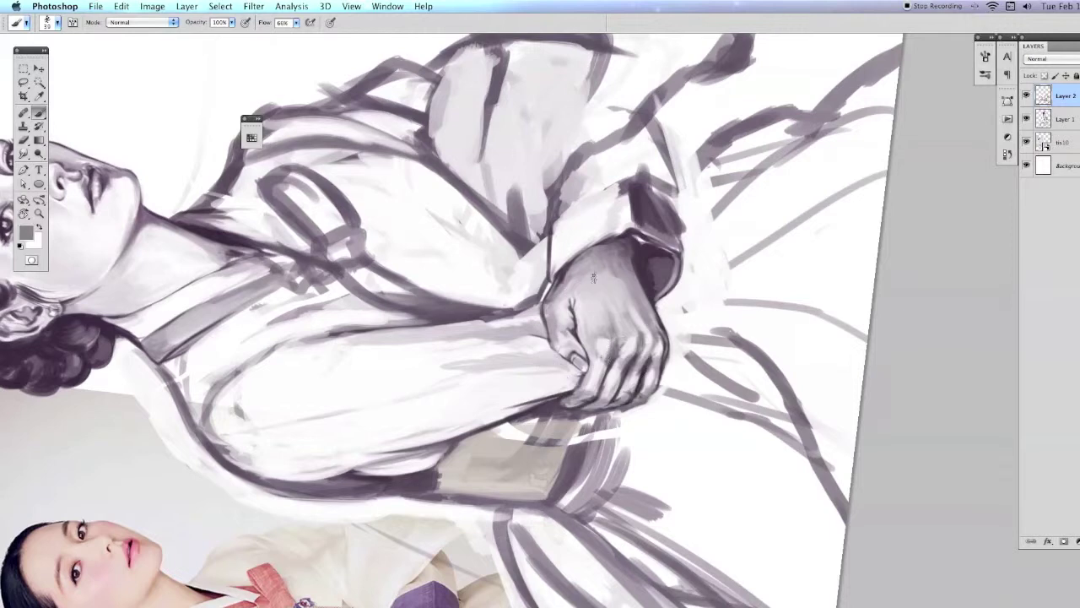
key(r)
drag(591, 412, 432, 388)
alt+click(718, 346)
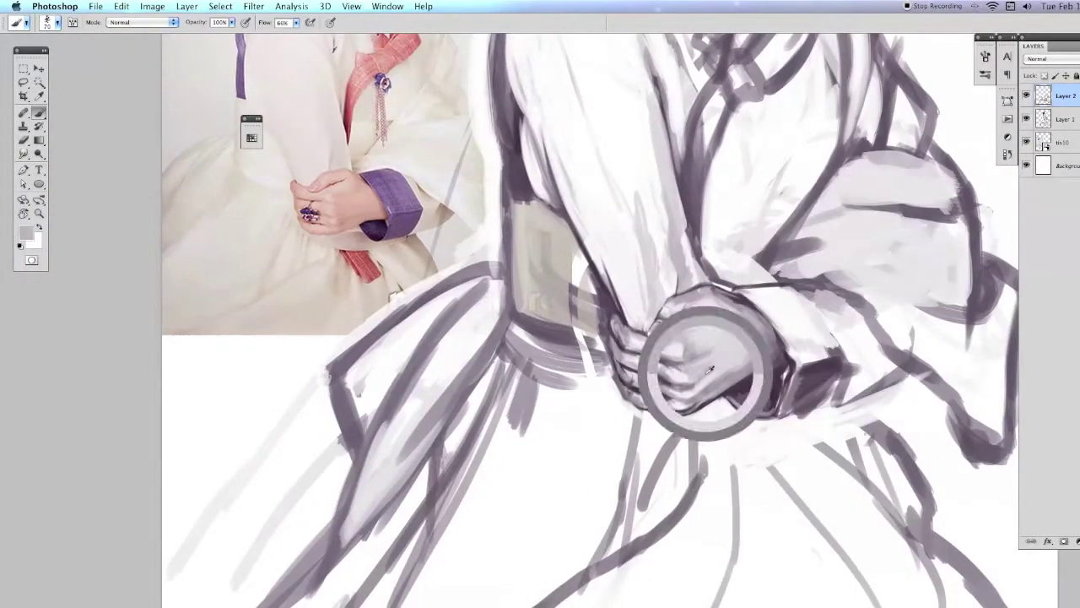
Step: Blend sampled light and mid greys across the knuckles, thumb base and back of the hand
alt+click(685, 401)
mouse_move(747, 361)
mouse_down()
mouse_move(684, 402)
mouse_move(663, 390)
mouse_move(688, 422)
mouse_up()
alt+click(688, 422)
alt+click(646, 432)
alt+click(692, 416)
scroll(657, 412, up, 3)
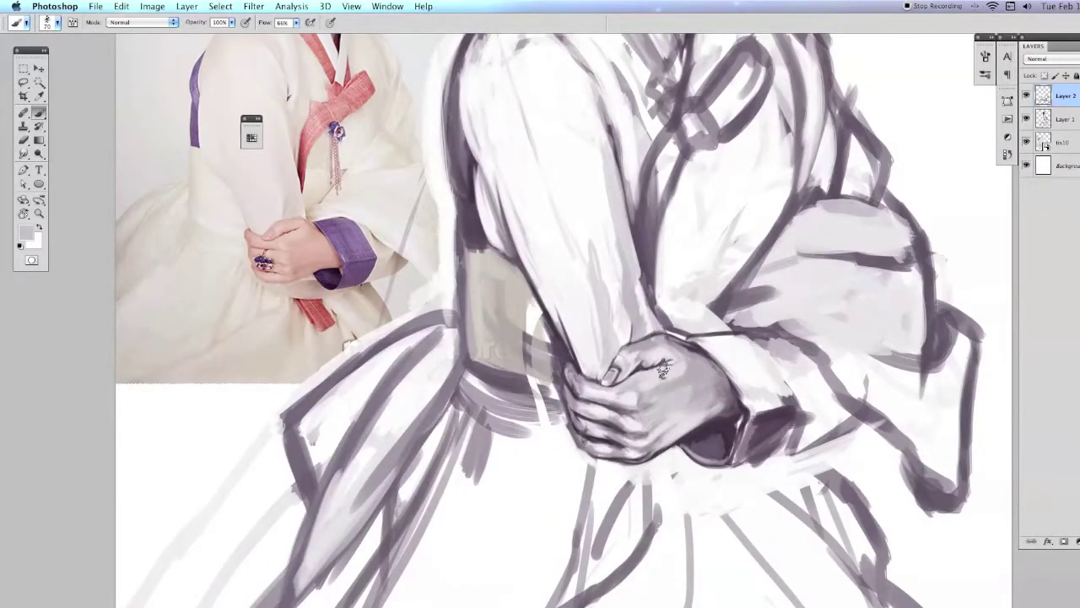
scroll(676, 371, down, 3)
scroll(667, 389, up, 3)
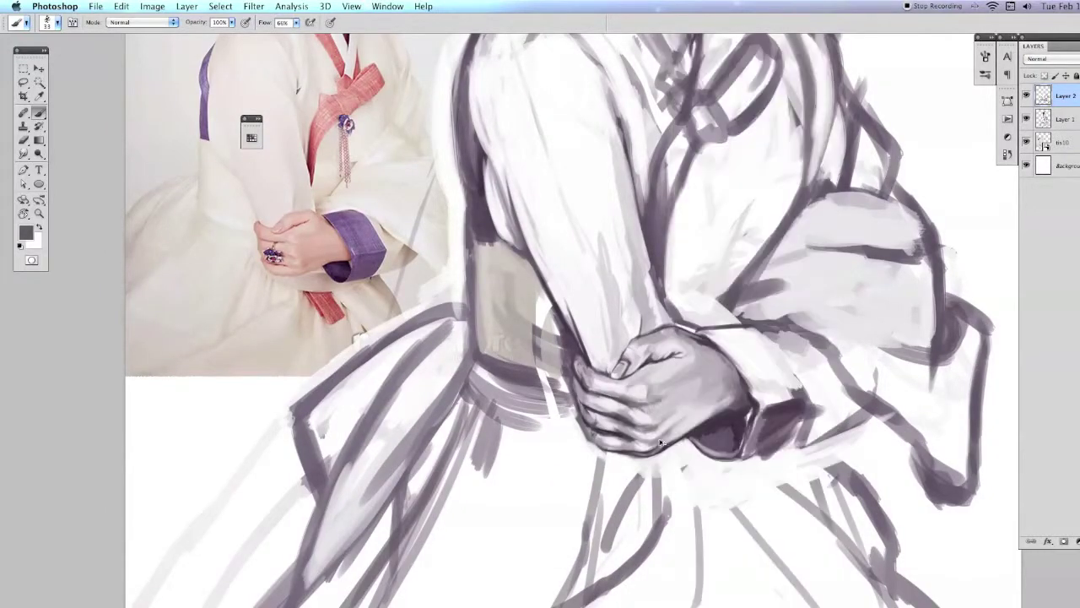
Step: Sharpen the dark contour along the underside of the hand, turning the canvas as needed
key(r)
drag(736, 381, 520, 402)
key(r)
drag(555, 353, 575, 439)
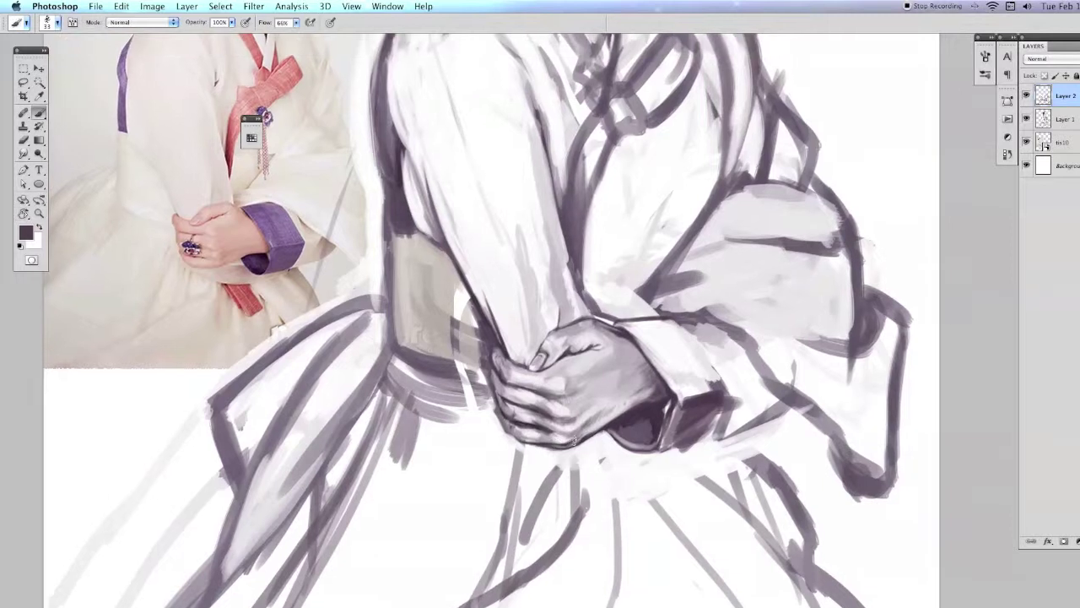
Step: Clean the area around the outer and lower edges of the fingers with a light tone
key(x)
mouse_move(485, 388)
mouse_down()
mouse_move(468, 338)
mouse_move(484, 362)
mouse_move(485, 417)
mouse_up()
alt+click(486, 430)
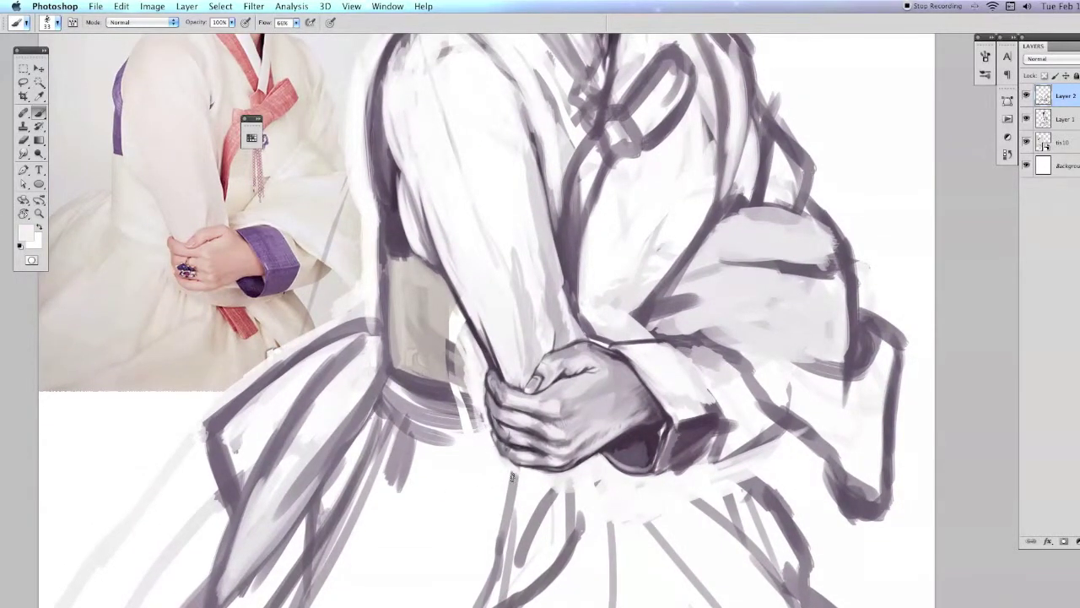
alt+click(515, 459)
Step: Paint over the beige waist panel behind the front arm with white and light grey
mouse_move(456, 287)
mouse_down()
mouse_move(451, 389)
mouse_move(464, 397)
mouse_move(446, 390)
mouse_move(462, 402)
mouse_move(450, 344)
mouse_move(416, 320)
mouse_move(479, 359)
mouse_move(445, 372)
mouse_up()
alt+click(427, 253)
scroll(445, 372, up, 5)
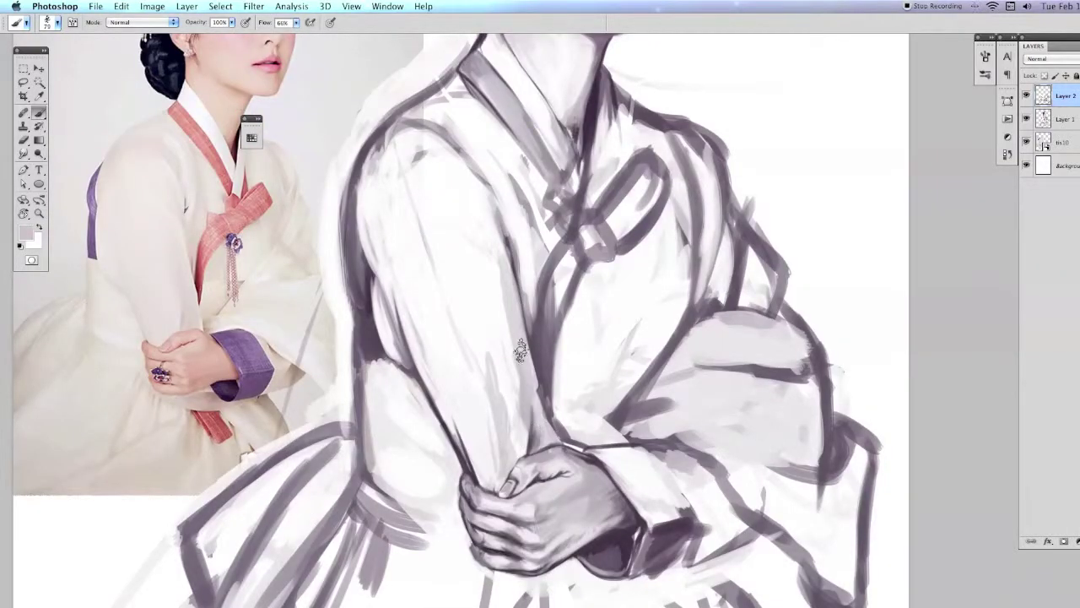
Step: Reduce the brush size and refine the fingers and thumb with light grey in a rotated view
right_click(685, 331)
key(Escape)
key(r)
mouse_move(618, 331)
mouse_down()
mouse_move(692, 380)
mouse_move(718, 473)
mouse_up()
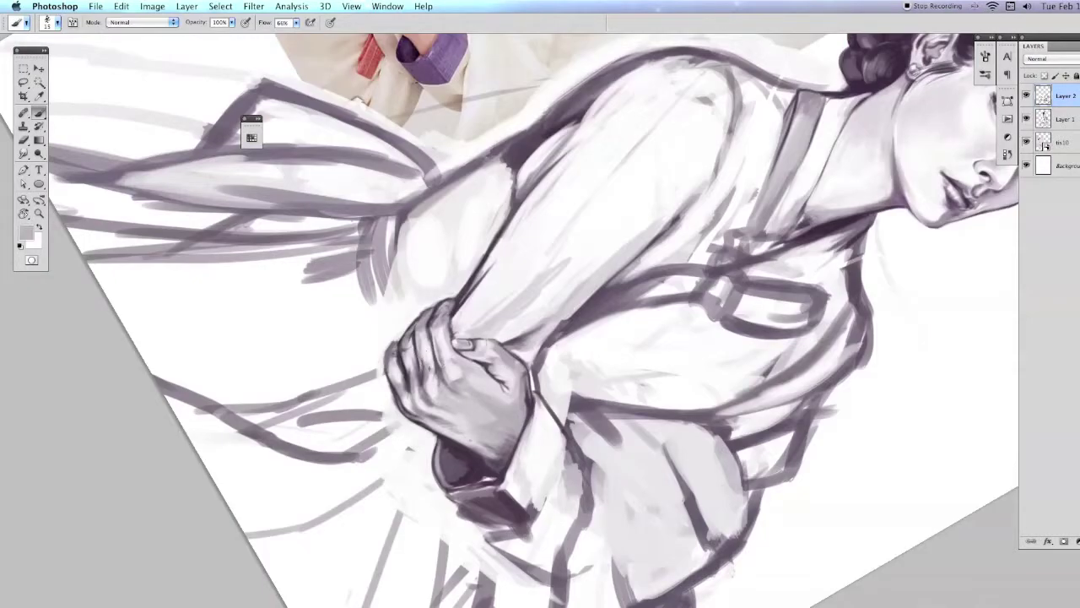
key(Escape)
Step: Restore the upright view and add sampled grey fold strokes to the sleeve just above the cuff
key(ctrl+0)
key(ctrl+plus)
right_click(616, 389)
key(Escape)
alt+click(616, 389)
alt+click(640, 361)
drag(661, 351, 619, 375)
alt+click(591, 369)
drag(564, 292, 559, 376)
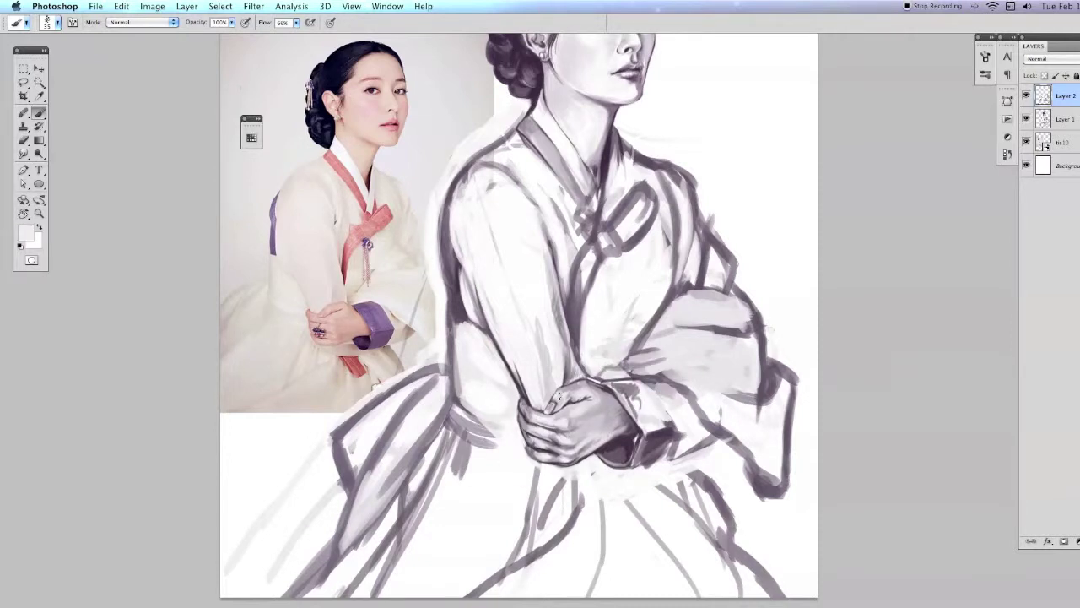
Step: Set the brush opacity to 27%, enlarge the brush, and glaze soft grey shading over the back of the hand
key(ctrl+0)
key(ctrl+plus)
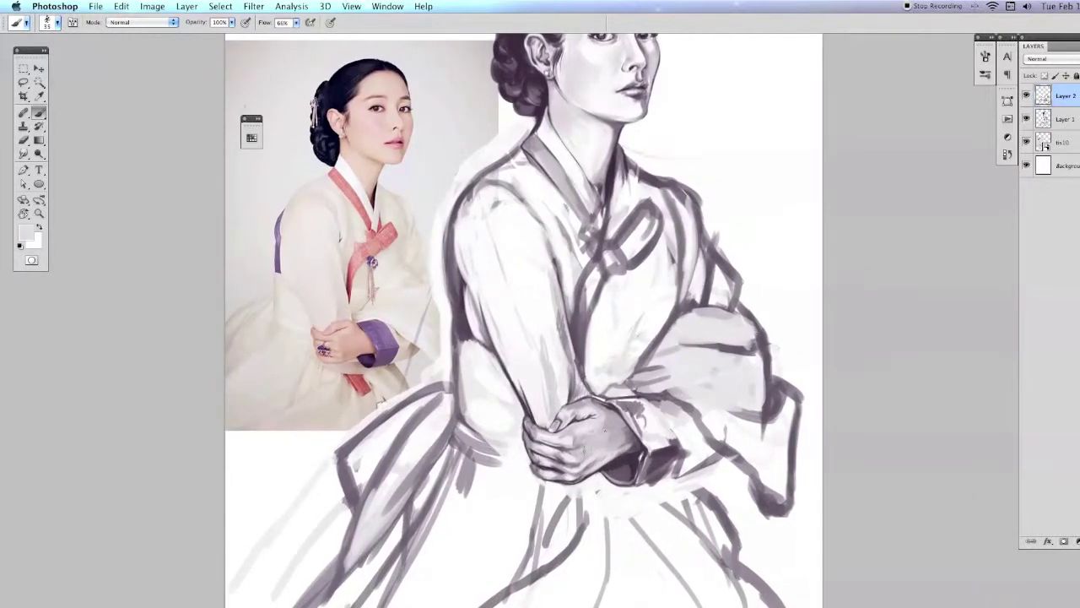
alt+click(616, 454)
drag(617, 456, 711, 338)
key(3)
key(7)
alt+click(711, 338)
alt+click(713, 338)
alt+click(715, 331)
key(Escape)
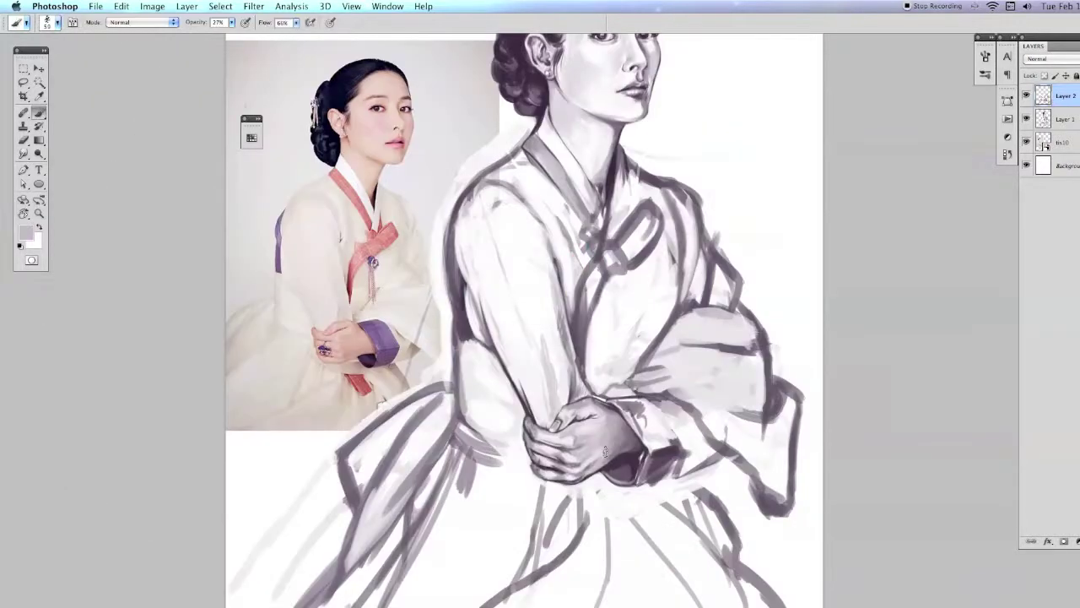
Step: Smooth the transitions between the knuckles, thumb and wrist with sampled greys
alt+click(588, 454)
alt+click(603, 433)
drag(591, 451, 582, 384)
alt+click(617, 402)
drag(583, 405, 523, 397)
alt+click(556, 426)
Step: Return the brush to 100% opacity and add fine dark accents where the front sleeve meets the hand
key(h)
key(r)
drag(591, 301, 489, 371)
key(0)
alt+click(446, 378)
key(r)
key(Escape)
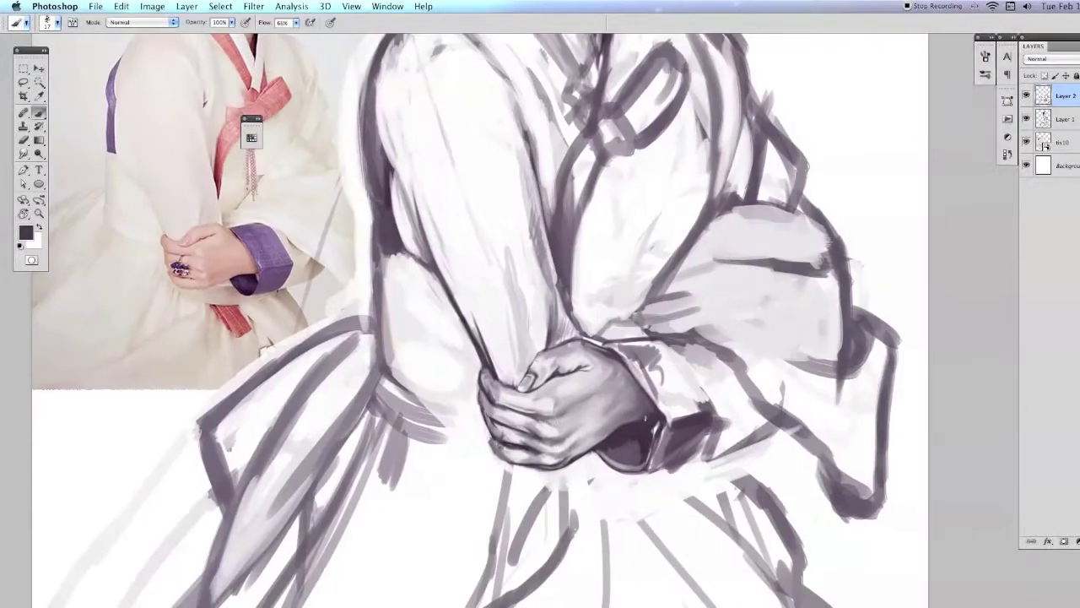
Step: Rotate the canvas and rebuild the cuff as a larger dark band around the wrist
scroll(464, 321, right, 3)
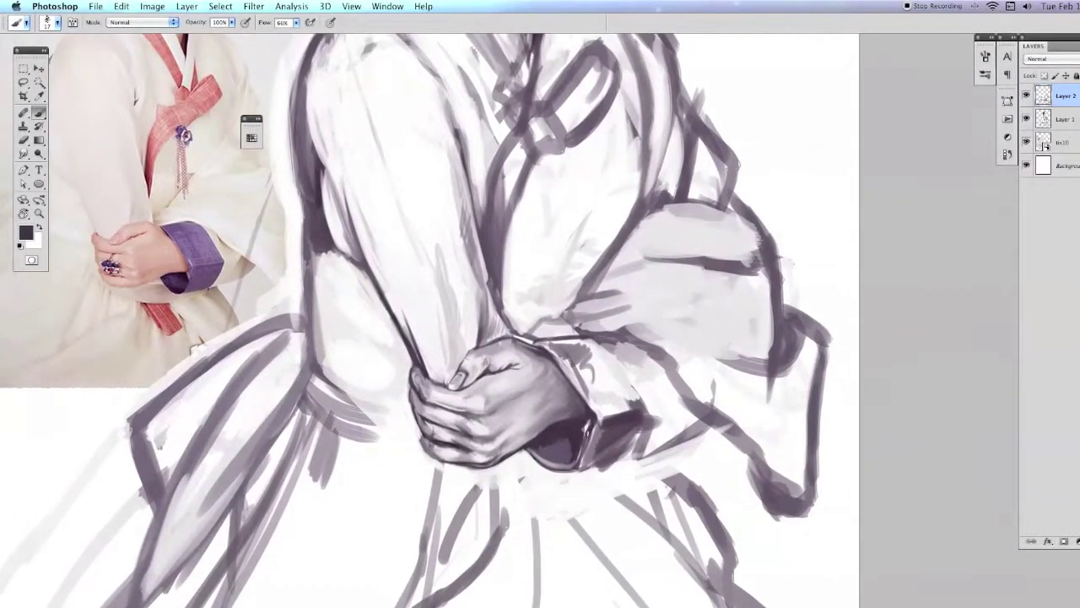
scroll(540, 422, right, 2)
scroll(540, 422, up, 2)
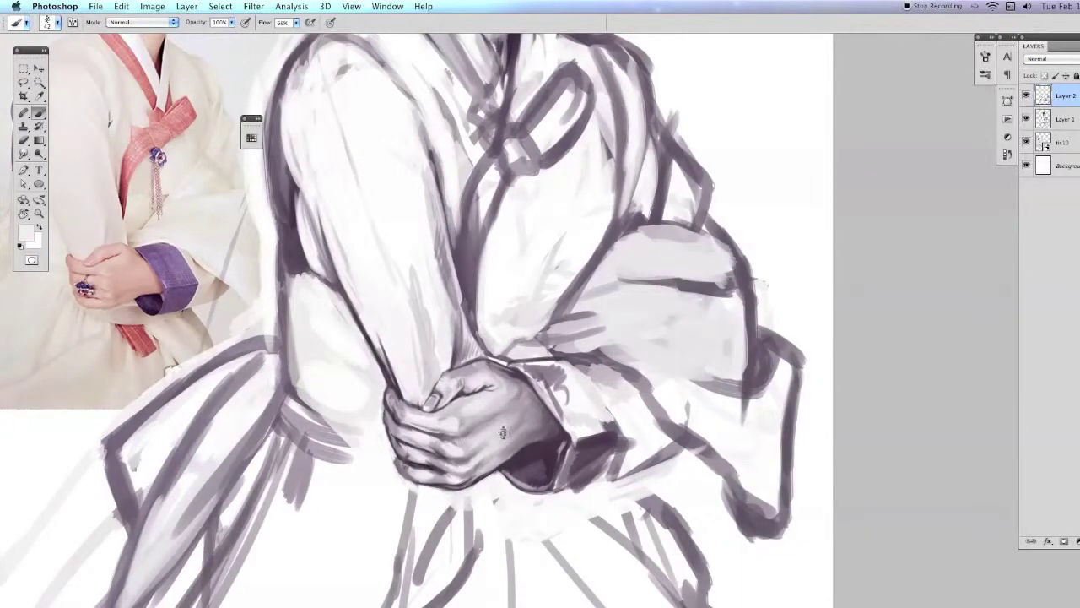
scroll(521, 424, down, 5)
scroll(521, 424, up, 5)
key(r)
mouse_move(521, 423)
mouse_down()
mouse_move(521, 386)
mouse_move(571, 355)
mouse_move(654, 397)
mouse_move(660, 511)
mouse_move(632, 515)
mouse_up()
scroll(540, 338, up, 3)
drag(646, 435, 686, 465)
drag(591, 390, 671, 452)
drag(643, 395, 701, 461)
Step: Define the cuff's edges and corner with light strokes in a sampled tone
alt+click(626, 372)
mouse_move(626, 371)
mouse_down()
mouse_move(610, 379)
mouse_move(663, 376)
mouse_up()
mouse_move(593, 365)
mouse_down()
mouse_move(667, 353)
mouse_move(665, 314)
mouse_up()
scroll(663, 314, down, 5)
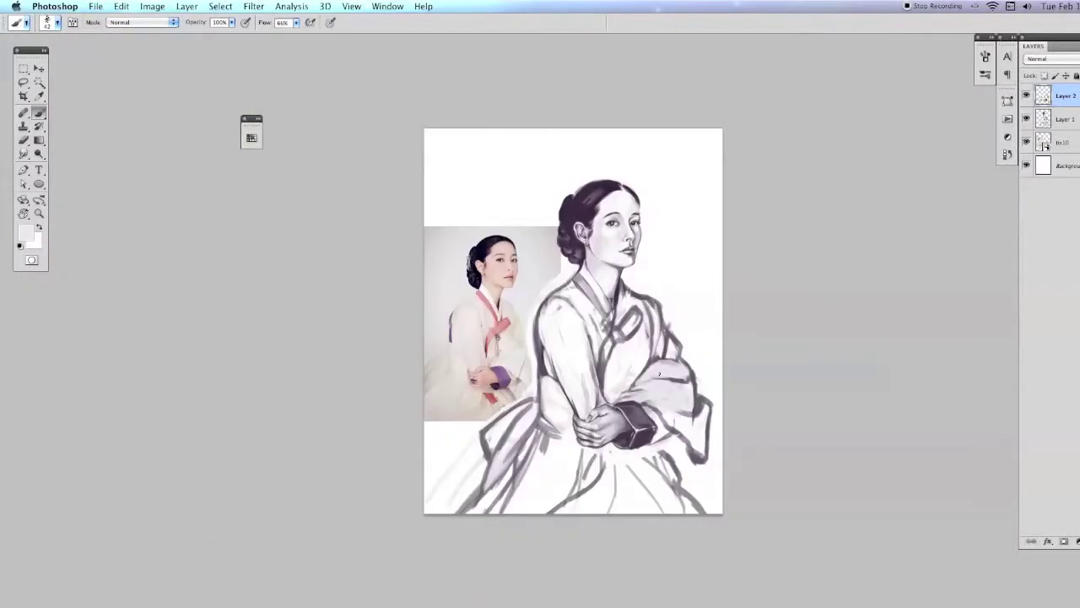